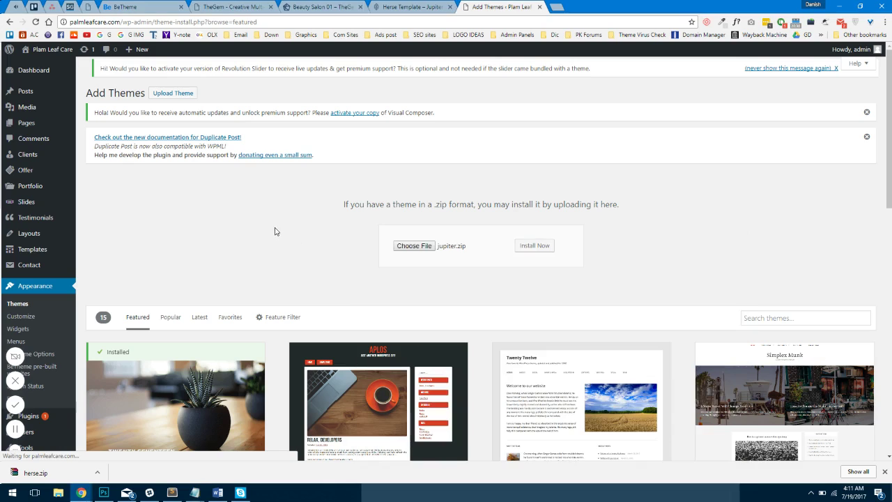
# Install the uploaded jupiter.zip theme, activate it and dismiss the browser's downloads bar.
pyautogui.click(533, 245)
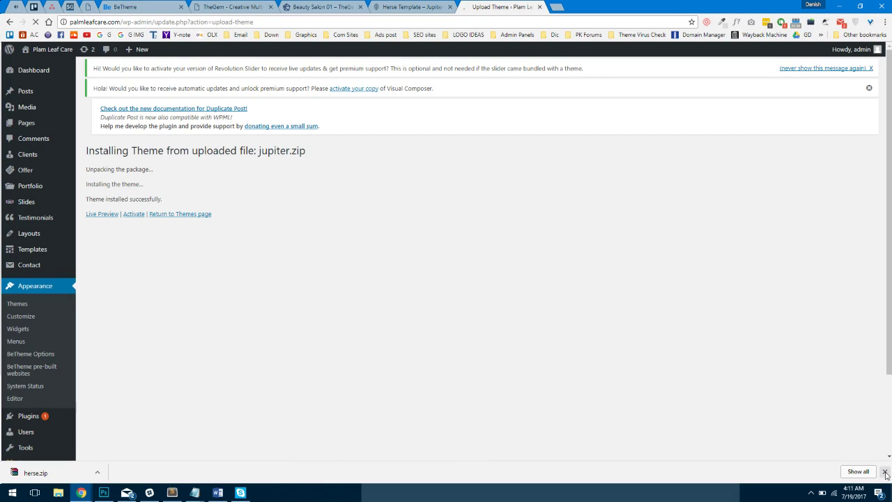
pyautogui.click(885, 473)
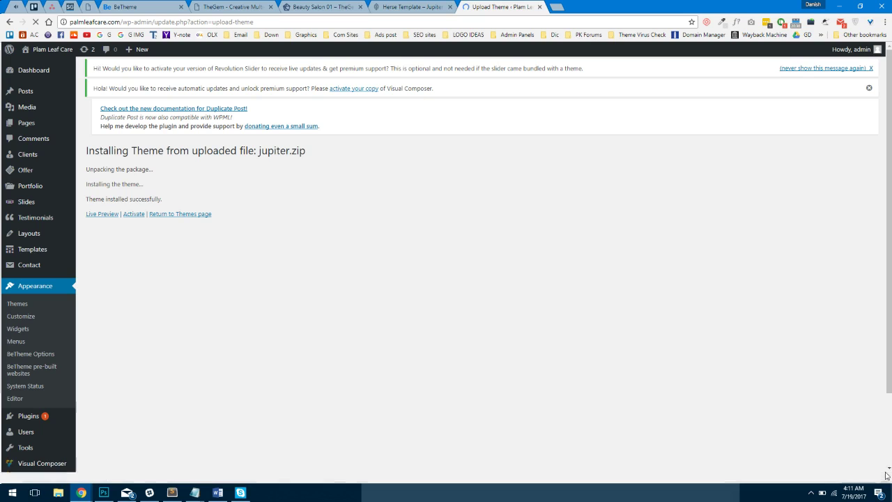
# Bring up the Herse template demo and write "Me going to install this one...." in a Notepad note over it.
pyautogui.click(329, 7)
pyautogui.click(413, 6)
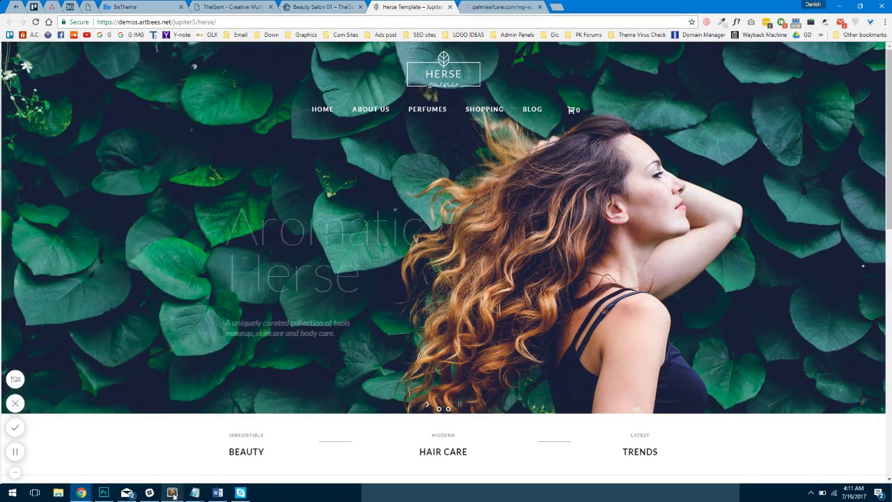
pyautogui.moveTo(195, 492)
pyautogui.click(245, 433)
pyautogui.write('Spa')
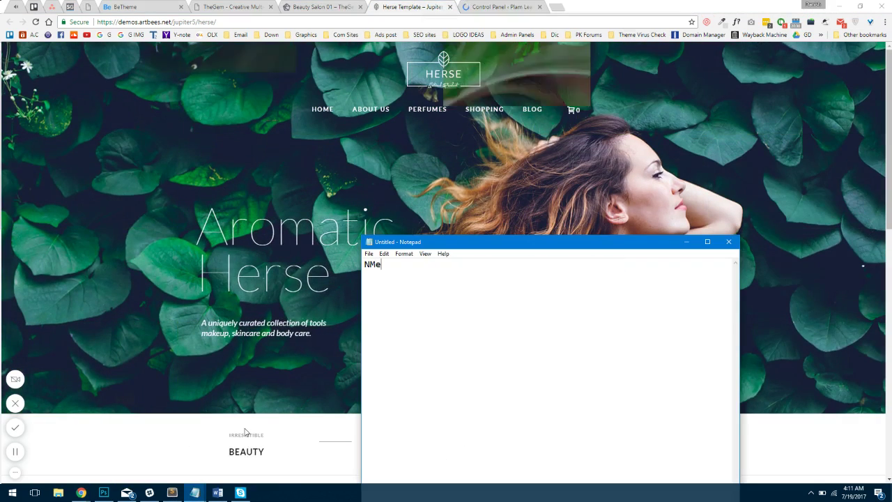
pyautogui.hotkey('ctrl', 'a')
pyautogui.write('Me goi')
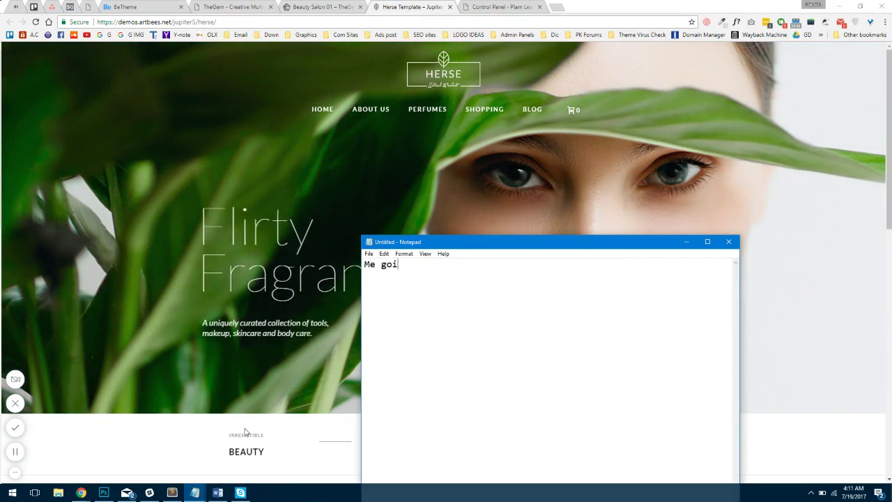
pyautogui.write('ng to install this one')
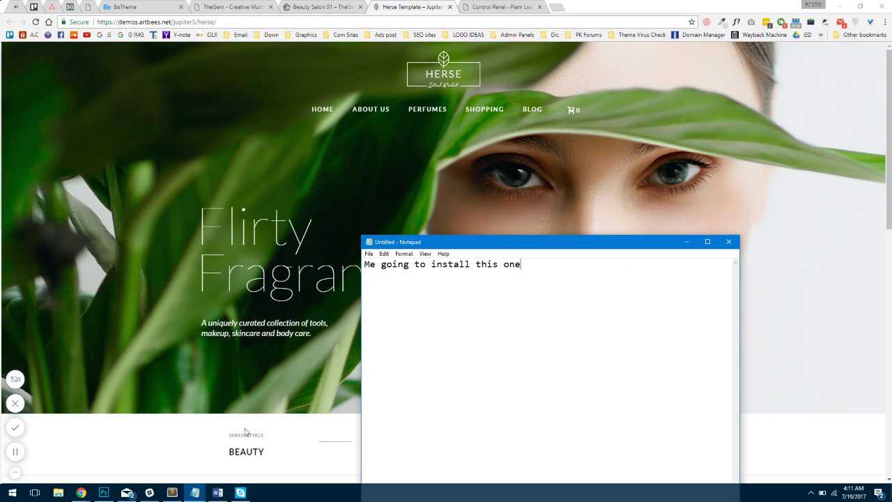
pyautogui.write('....')
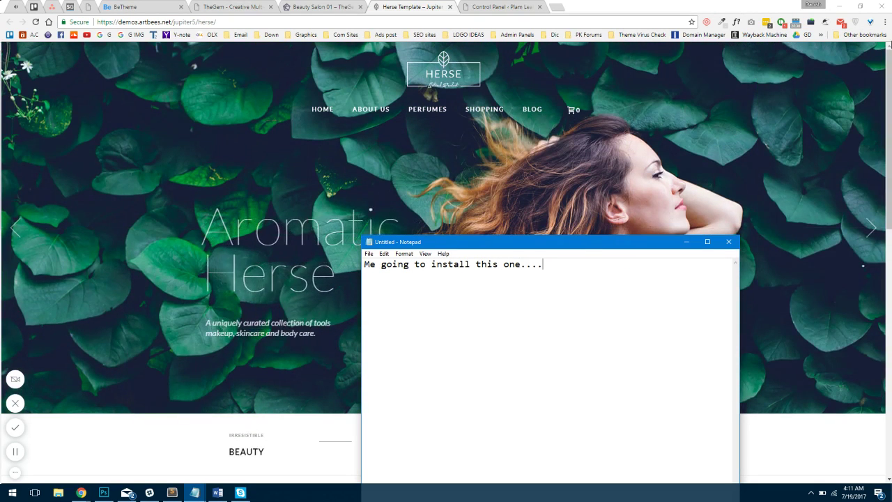
# Return to Chrome and open the bookmarked Jupiter Templates page.
pyautogui.hotkey('alt', 'Tab')
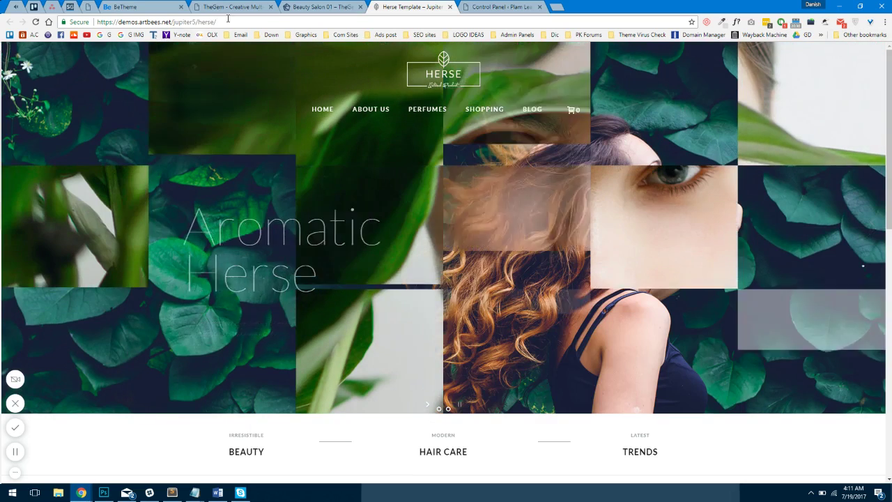
pyautogui.click(859, 34)
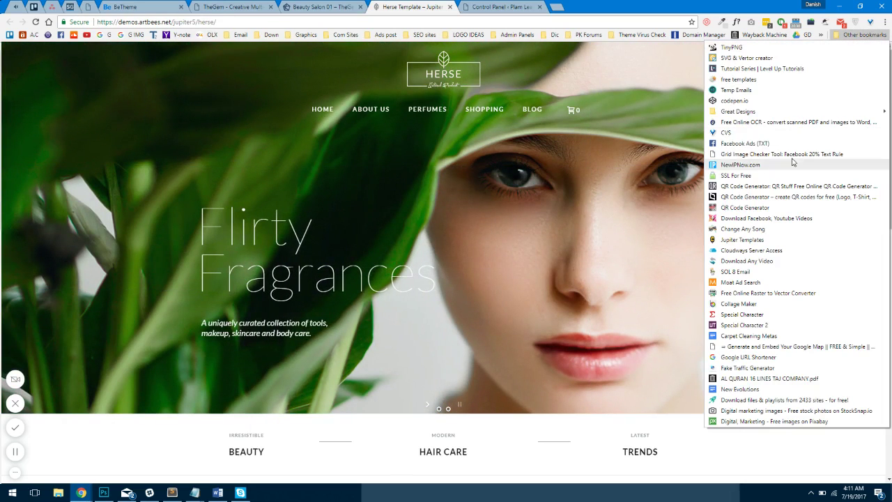
pyautogui.click(741, 239)
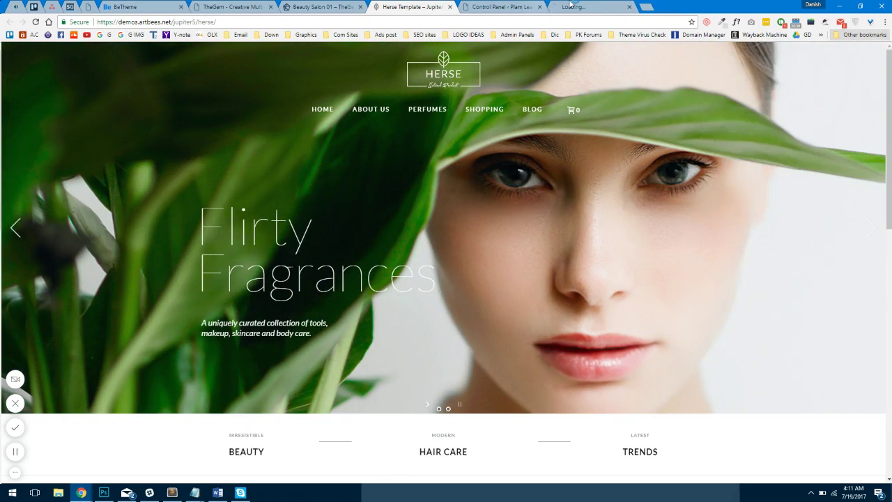
# Replace the Notepad text with "To download any of their pre made template you need to download it from here".
pyautogui.moveTo(195, 492)
pyautogui.click(233, 449)
pyautogui.hotkey('ctrl', 'a')
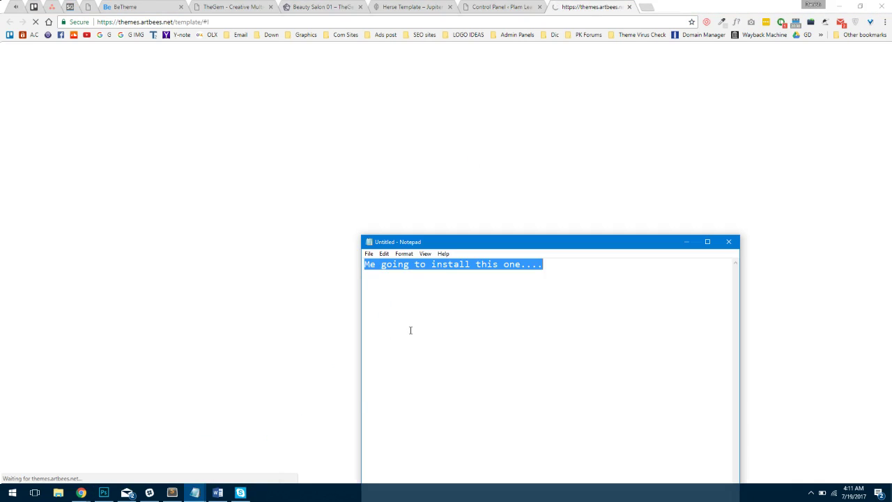
pyautogui.write('To downlo')
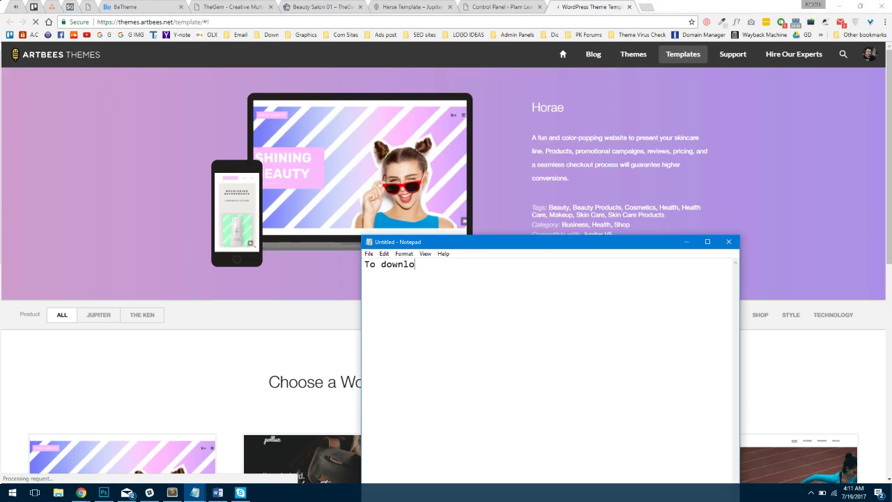
pyautogui.write('ad any of their pre made template you need to download it from here')
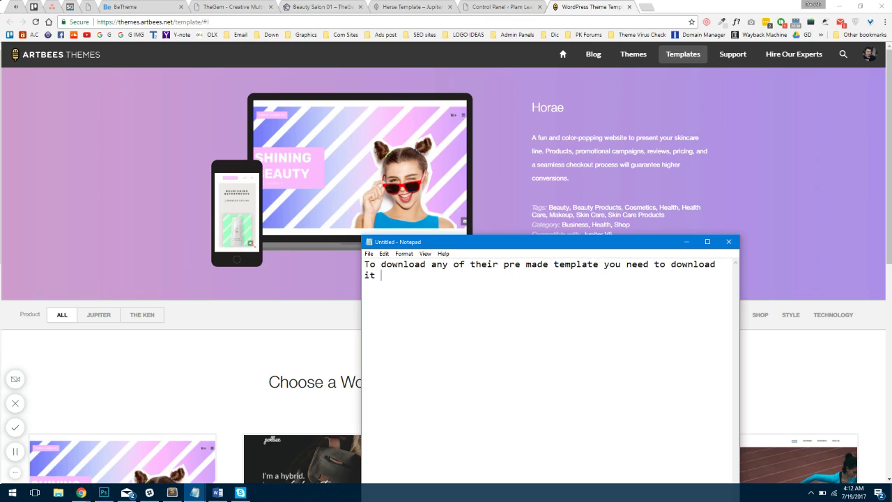
pyautogui.click(163, 24)
pyautogui.click(167, 22)
pyautogui.click(172, 21)
pyautogui.moveTo(172, 22); pyautogui.dragTo(98, 22)
pyautogui.hotkey('ctrl', 'c')
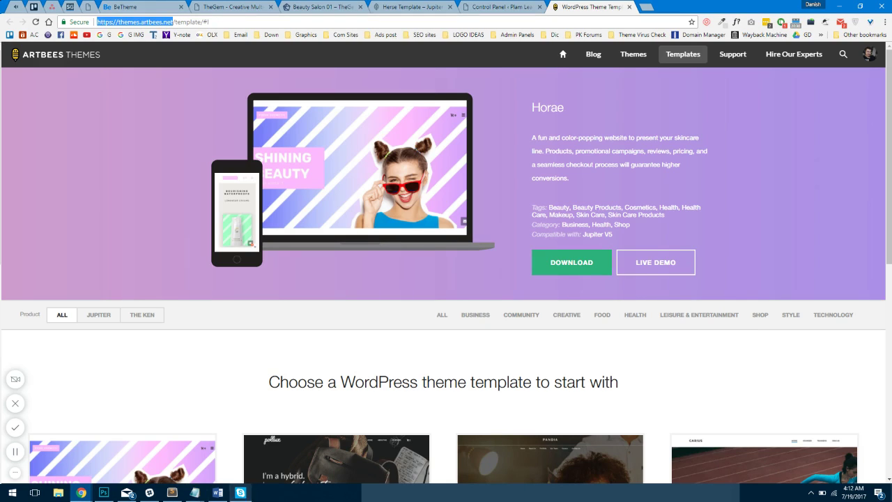
pyautogui.moveTo(194, 491)
pyautogui.click(233, 450)
pyautogui.press('Return')
pyautogui.hotkey('ctrl', 'v')
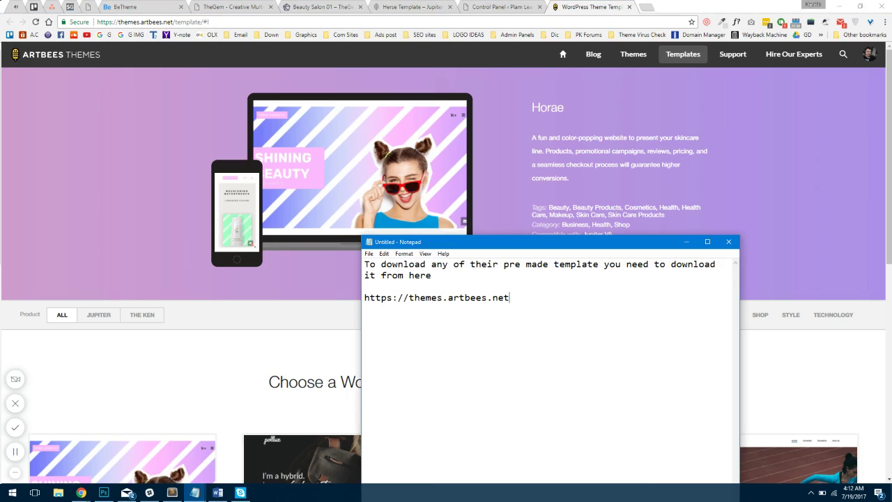
# Return to Chrome, find the Herse template in the Artbees gallery and launch its details view.
pyautogui.click(228, 258)
pyautogui.scroll(-7, 235, 258)
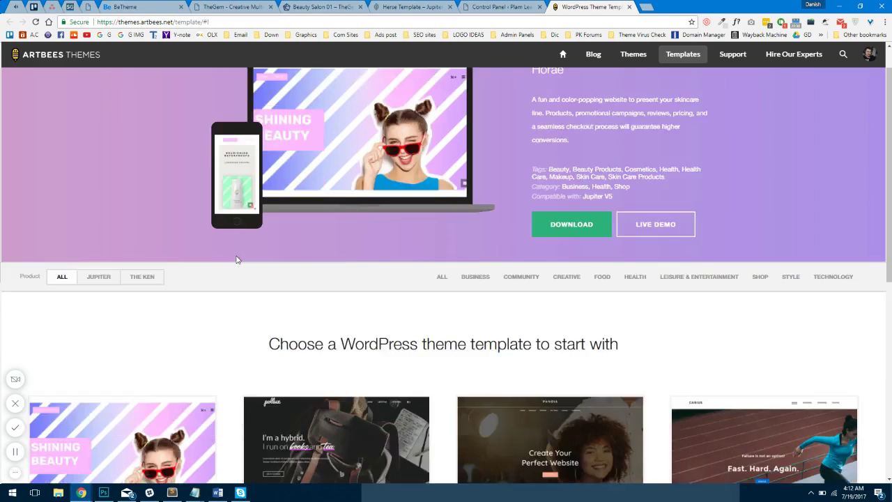
pyautogui.scroll(-6, 416, 314)
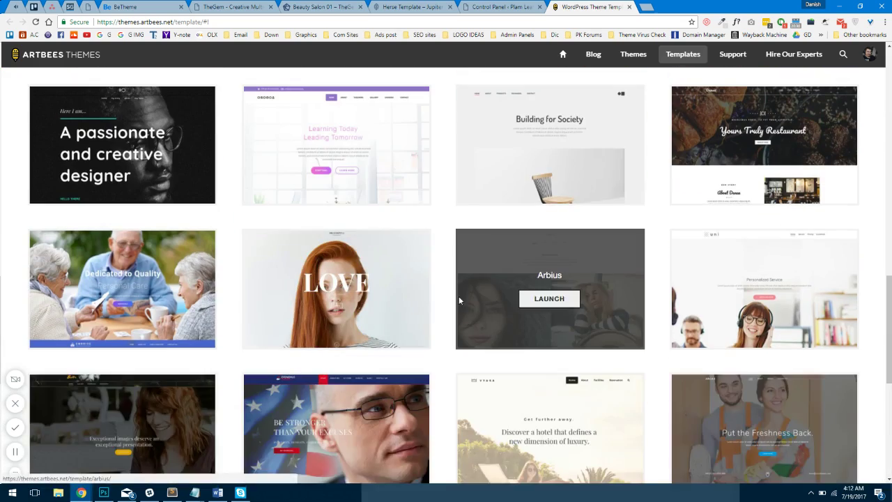
pyautogui.scroll(-6, 459, 298)
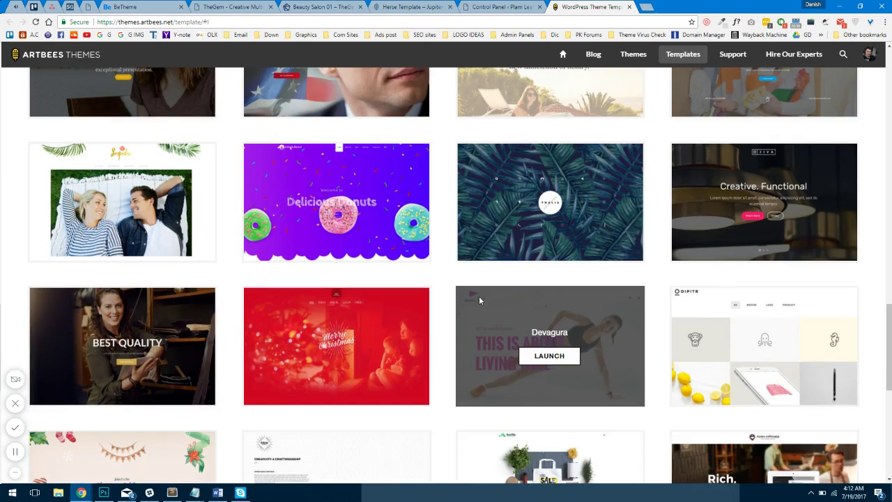
pyautogui.scroll(-3, 484, 292)
pyautogui.scroll(-4, 489, 289)
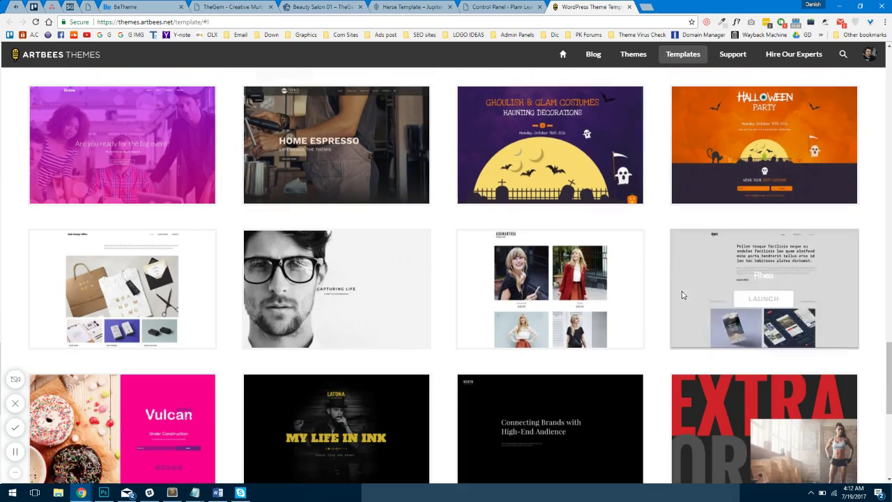
pyautogui.scroll(-3, 509, 305)
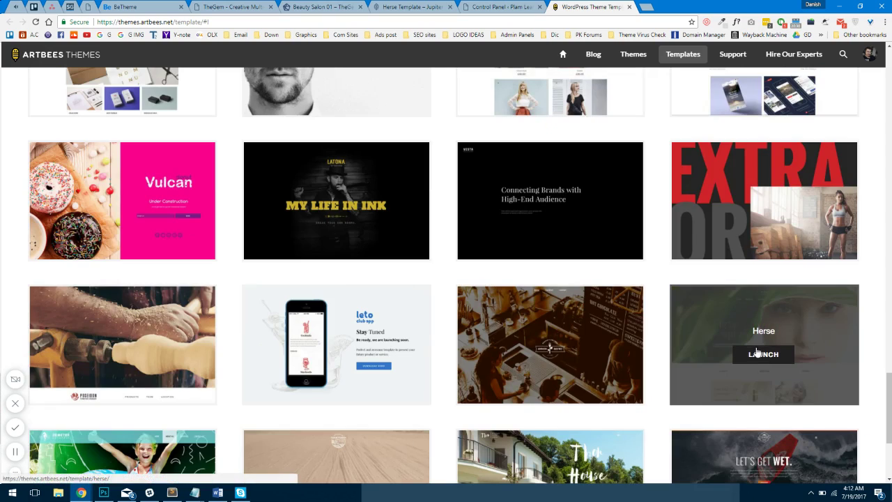
pyautogui.click(756, 355)
pyautogui.click(744, 346)
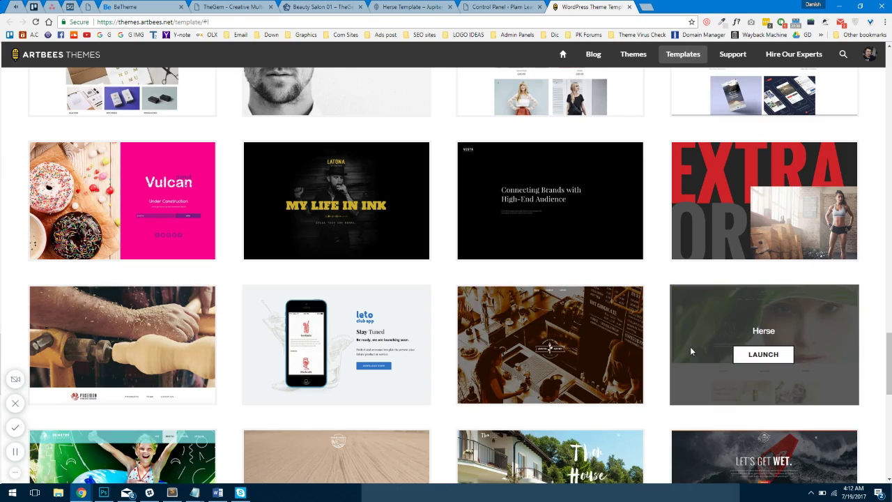
pyautogui.click(770, 354)
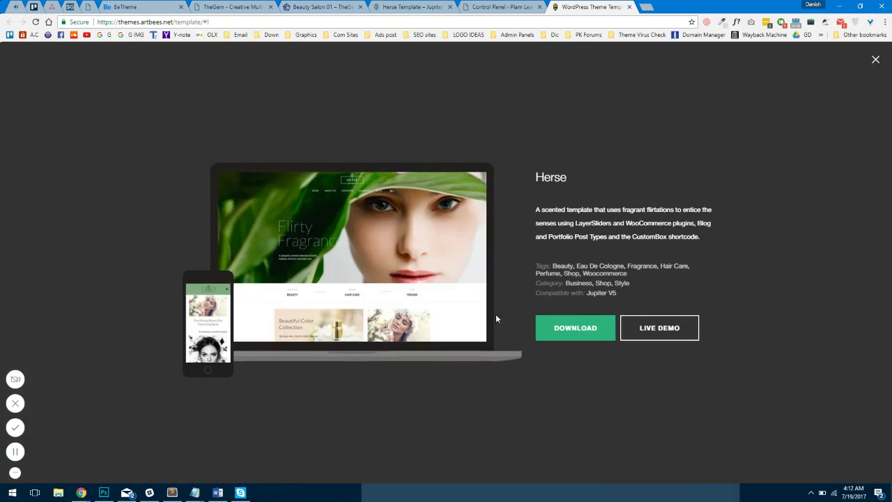
# Capture the area around the Herse template's Download button to the clipboard and download the template.
pyautogui.press('Print')
pyautogui.moveTo(513, 295); pyautogui.dragTo(635, 367)
pyautogui.hotkey('ctrl', 'c')
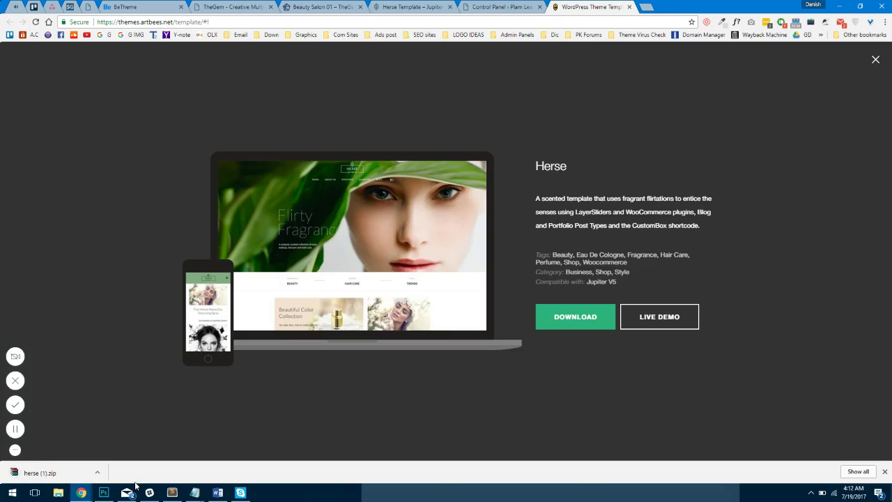
# Show the downloaded herse (1).zip in its folder and delete that file.
pyautogui.rightClick(79, 472)
pyautogui.click(105, 456)
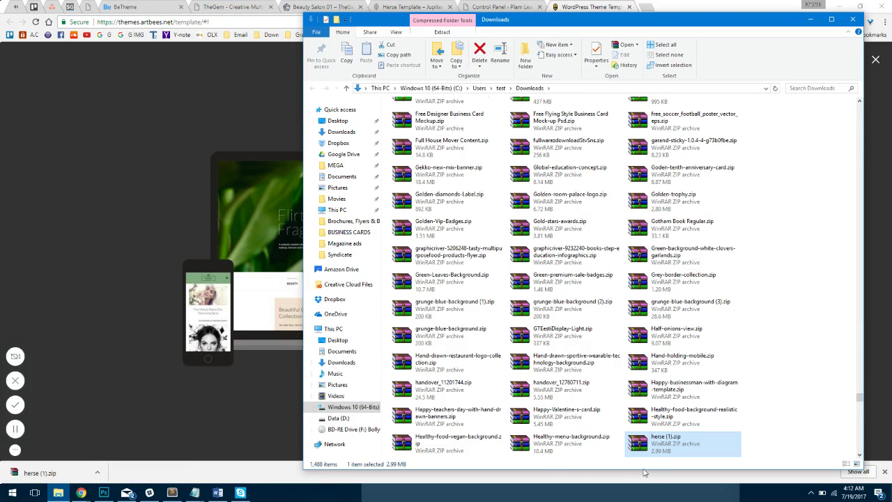
pyautogui.press('Delete')
# Show the desktop and frame the herse.zip archive and the herse folder with a screenshot selection.
pyautogui.press('super+d')
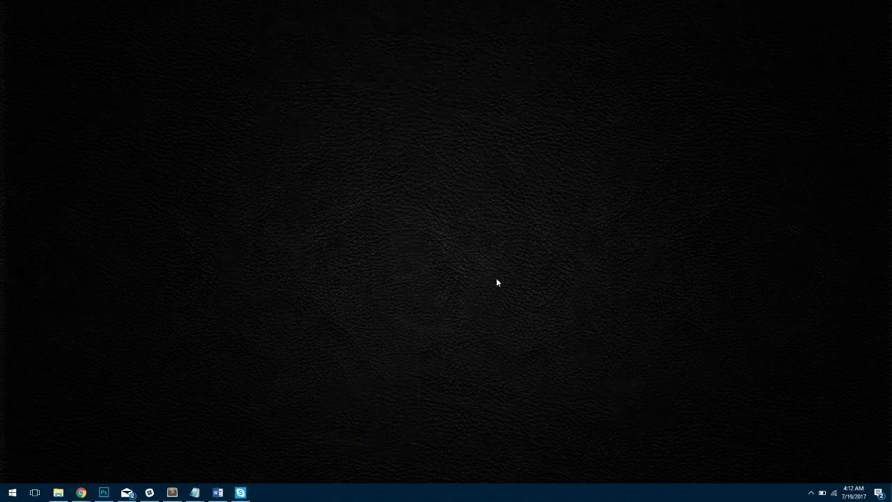
pyautogui.moveTo(386, 225); pyautogui.dragTo(277, 289)
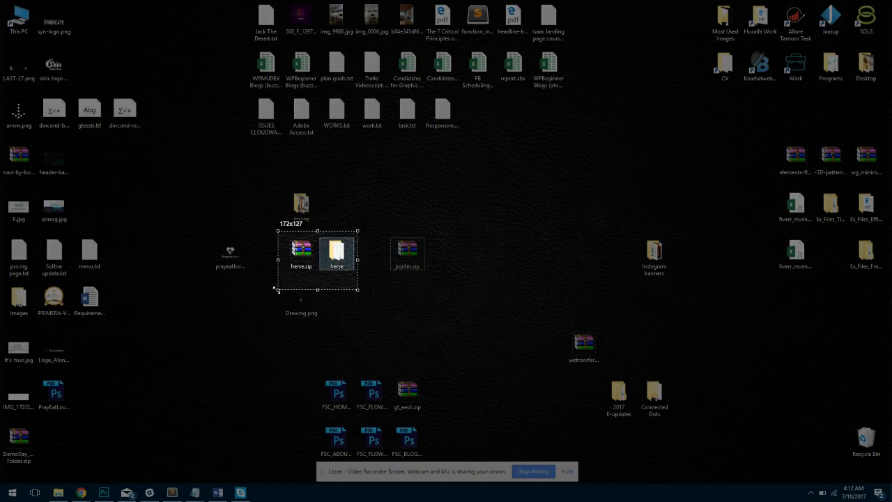
pyautogui.click(281, 286)
# Return to the Jupiter Control Panel in Chrome, decline usage tracking and open the required plugins installer.
pyautogui.moveTo(81, 493)
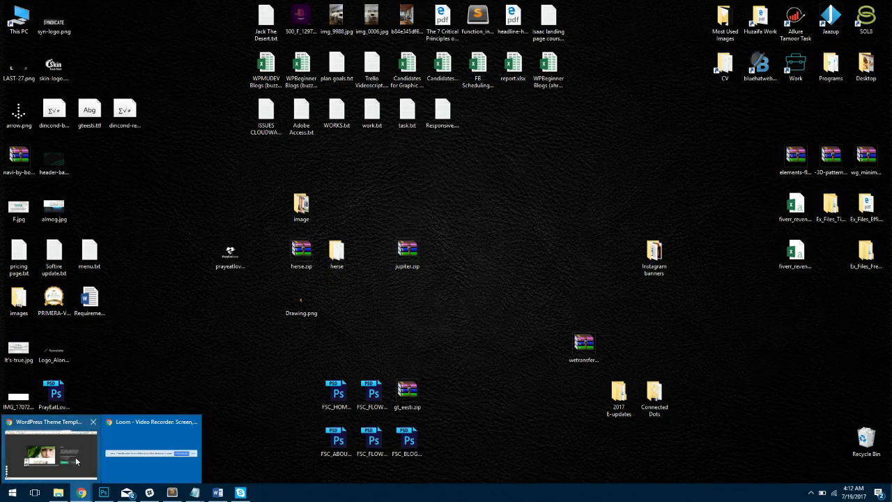
pyautogui.click(49, 436)
pyautogui.middleClick(566, 5)
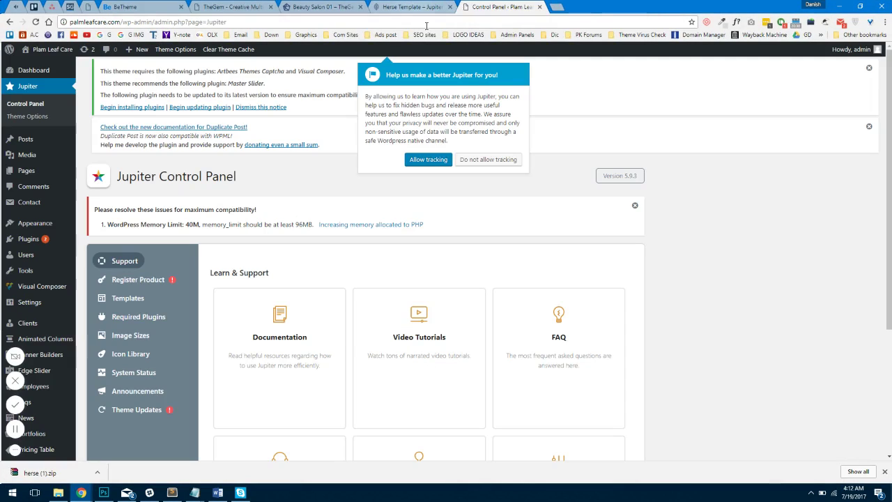
pyautogui.click(467, 162)
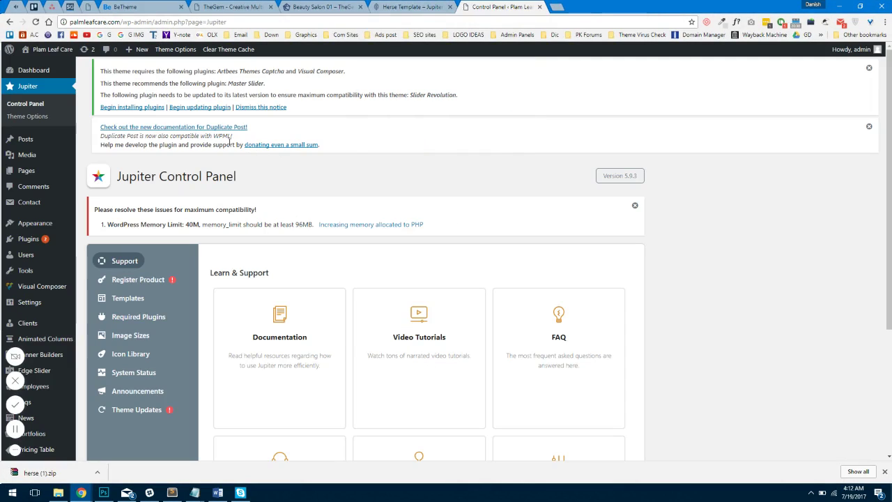
pyautogui.click(134, 109)
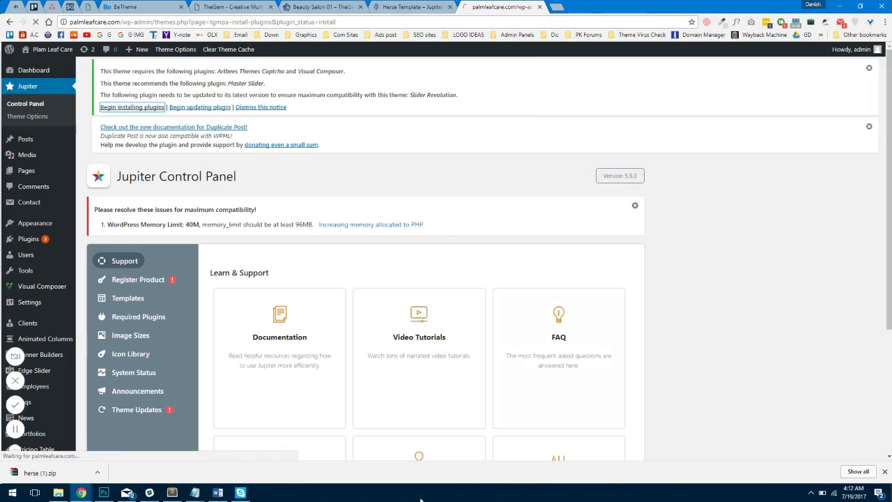
# Replace the Notepad text with "Before uploading the theme make sure you active all the required plugin".
pyautogui.moveTo(200, 495)
pyautogui.click(155, 453)
pyautogui.hotkey('ctrl', 'a')
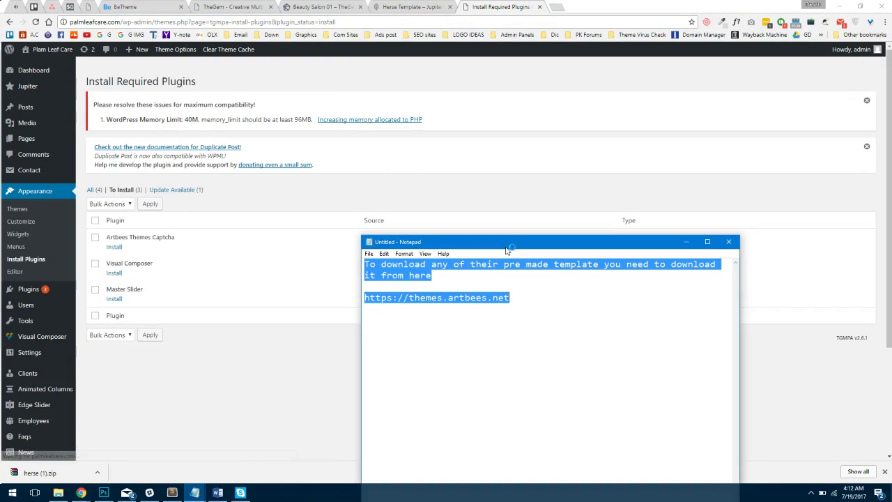
pyautogui.click(214, 493)
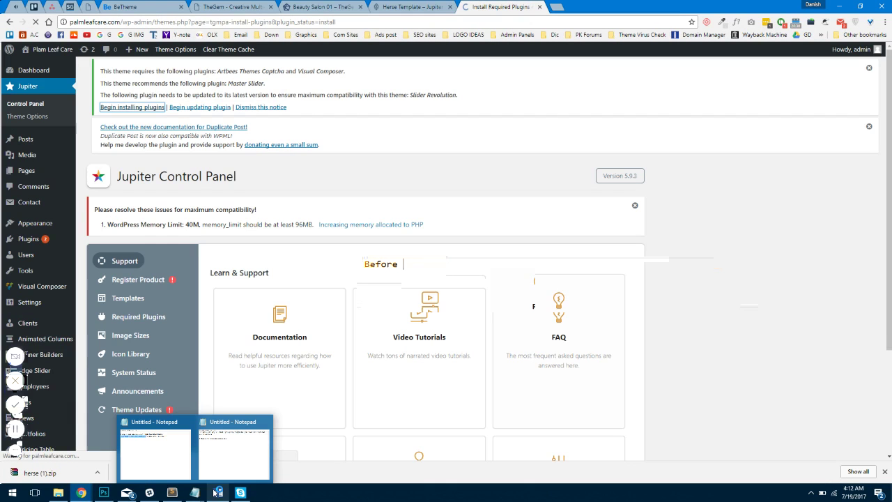
pyautogui.write('up')
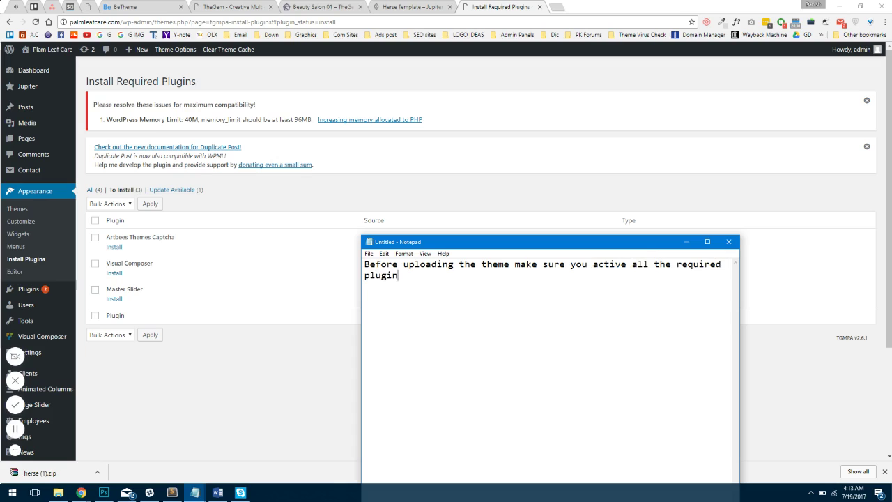
# Bulk install all three listed plugins: Artbees Themes Captcha, Visual Composer and Master Slider.
pyautogui.click(95, 220)
pyautogui.click(109, 204)
pyautogui.click(105, 216)
pyautogui.click(149, 203)
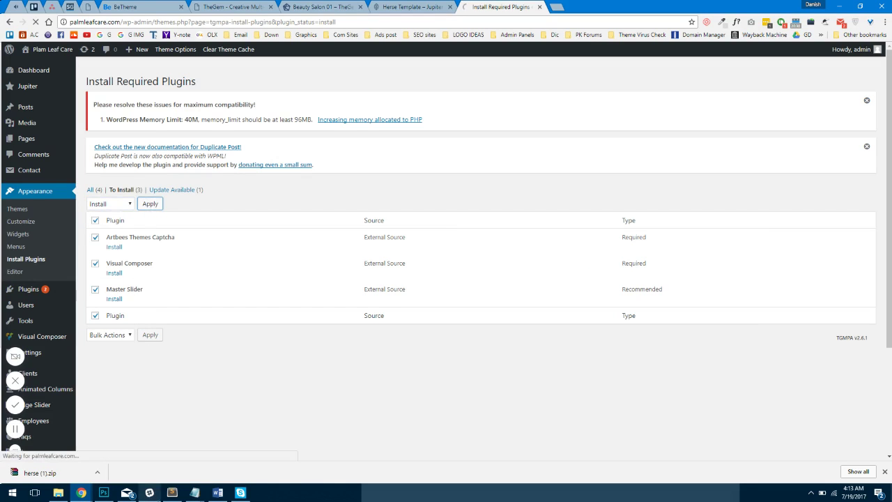
pyautogui.moveTo(211, 496)
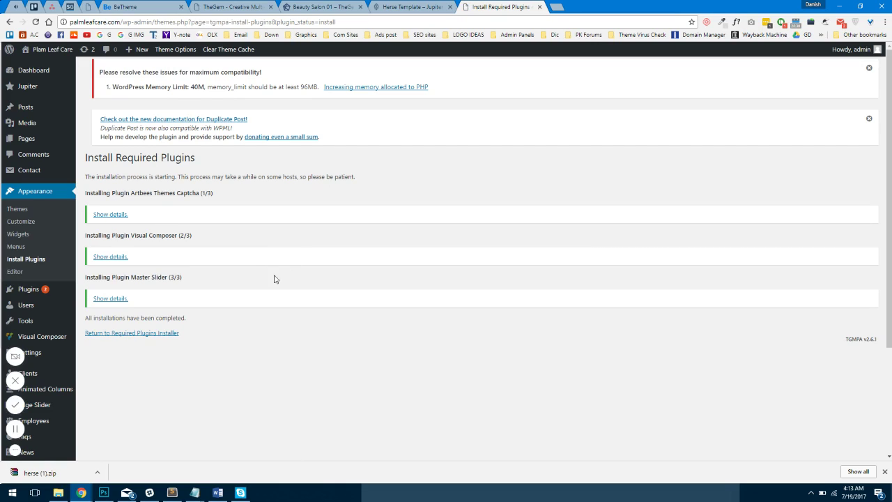
# Reopen the required plugins list, select all four plugins and bulk activate them.
pyautogui.scroll(-2, 213, 282)
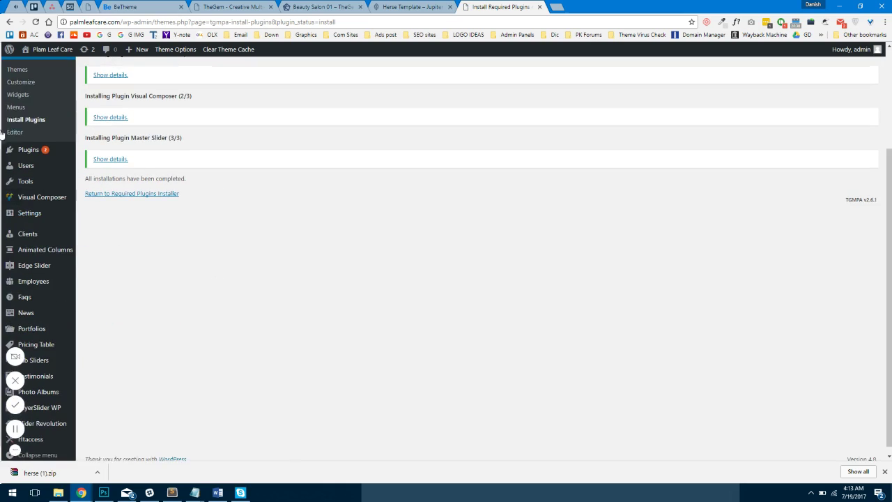
pyautogui.click(24, 120)
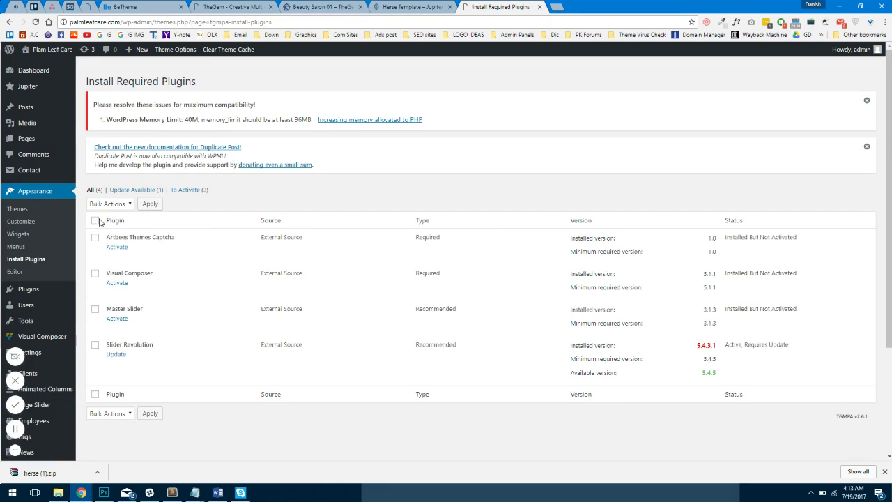
pyautogui.click(106, 204)
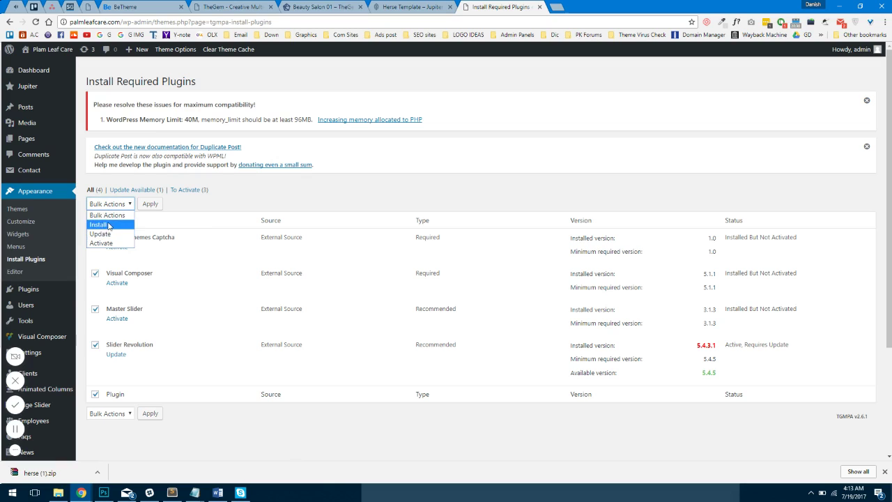
pyautogui.click(108, 244)
pyautogui.click(149, 203)
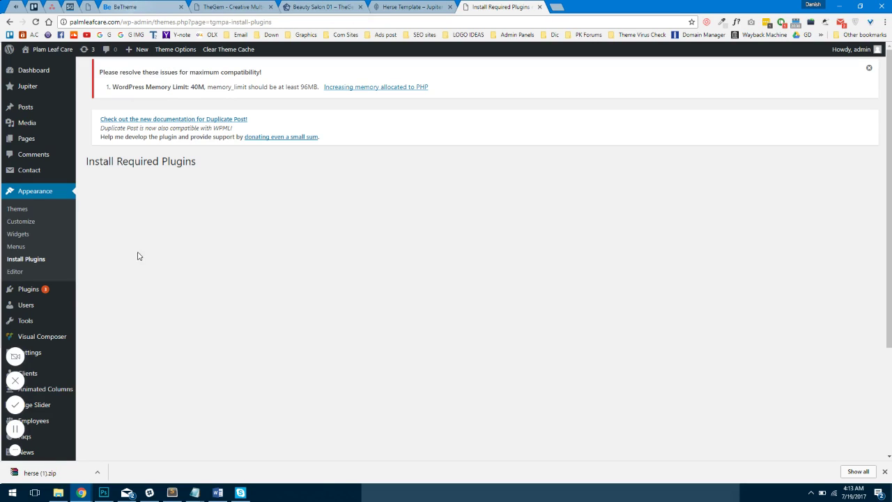
# Close the BeTheme browser tab, open the WordPress tools page and load the plugin activation list in a new tab.
pyautogui.middleClick(143, 12)
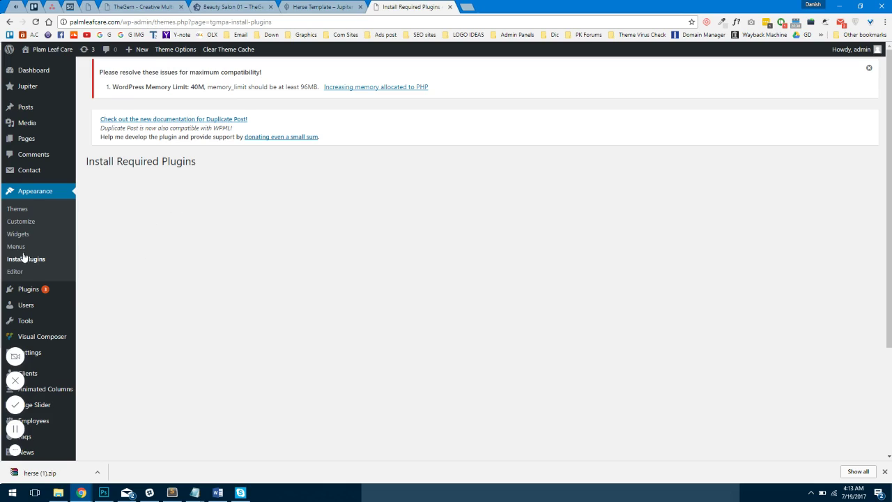
pyautogui.scroll(-2, 28, 293)
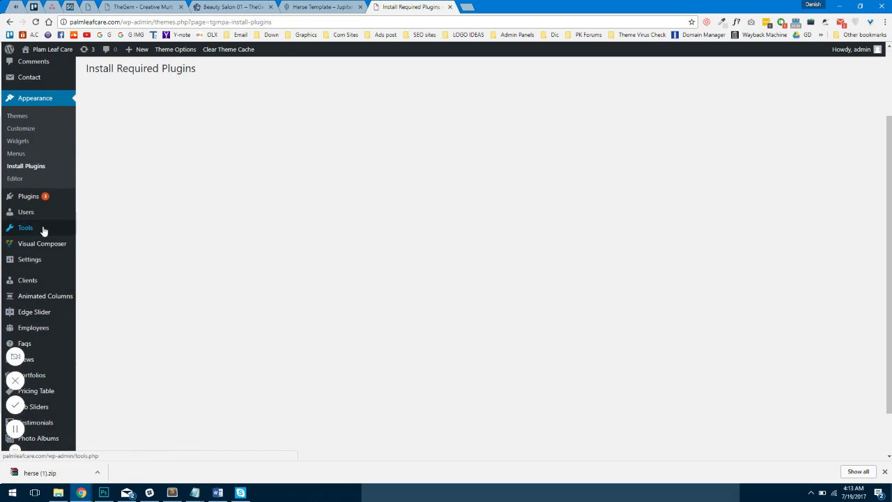
pyautogui.click(39, 228)
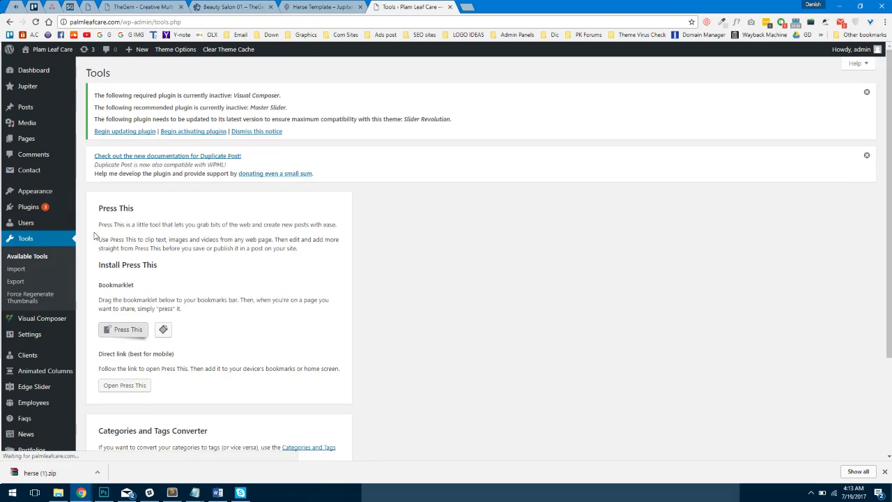
pyautogui.middleClick(175, 132)
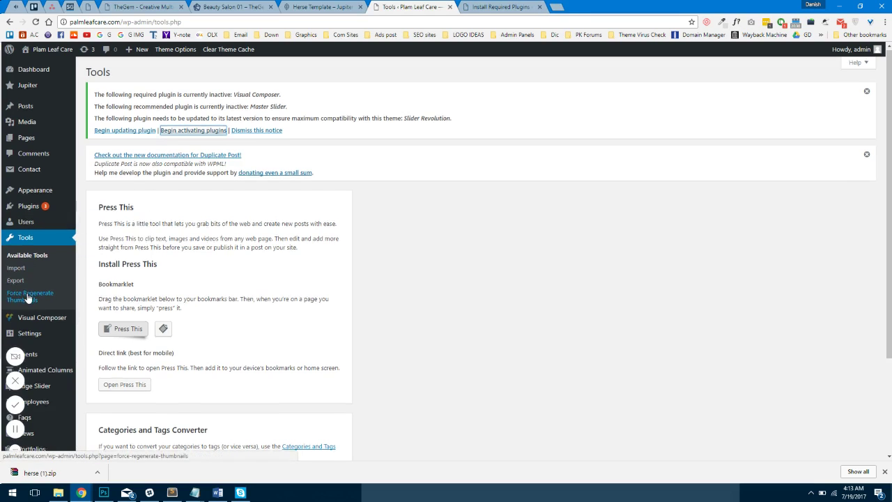
# Open the WordPress import tools and install the WordPress importer.
pyautogui.scroll(-1, 28, 296)
pyautogui.click(29, 236)
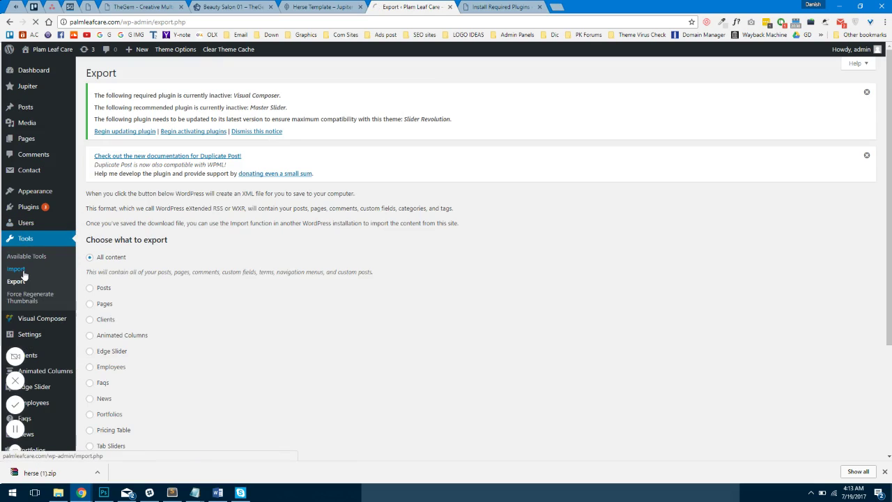
pyautogui.click(21, 272)
pyautogui.scroll(-2, 79, 232)
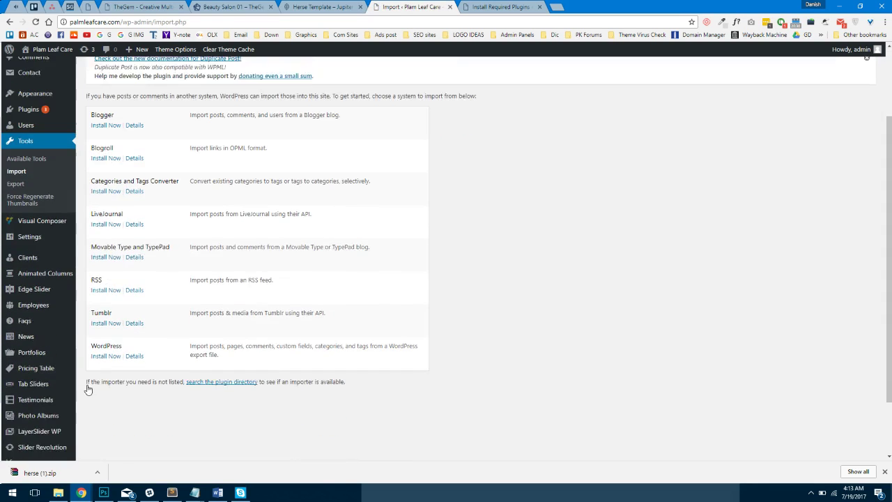
pyautogui.scroll(-1, 88, 390)
pyautogui.click(105, 325)
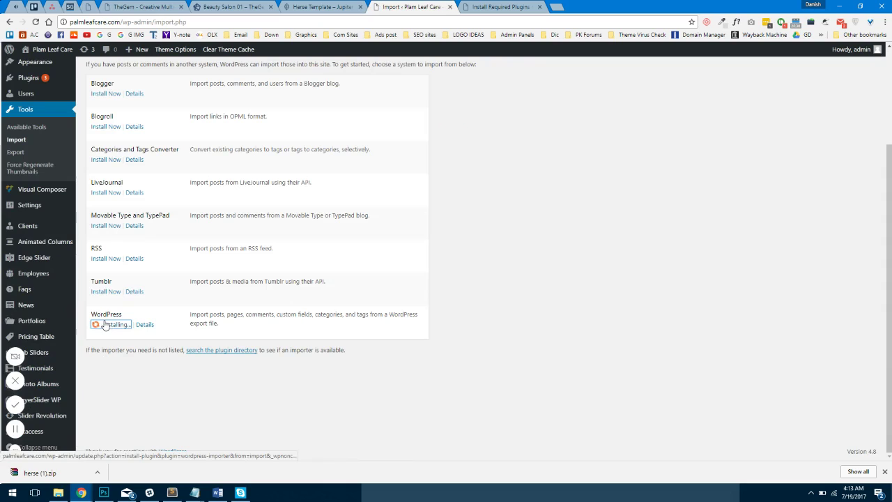
# Bulk activate Visual Composer and Master Slider in the required plugins list.
pyautogui.hotkey('ctrl', 'Tab')
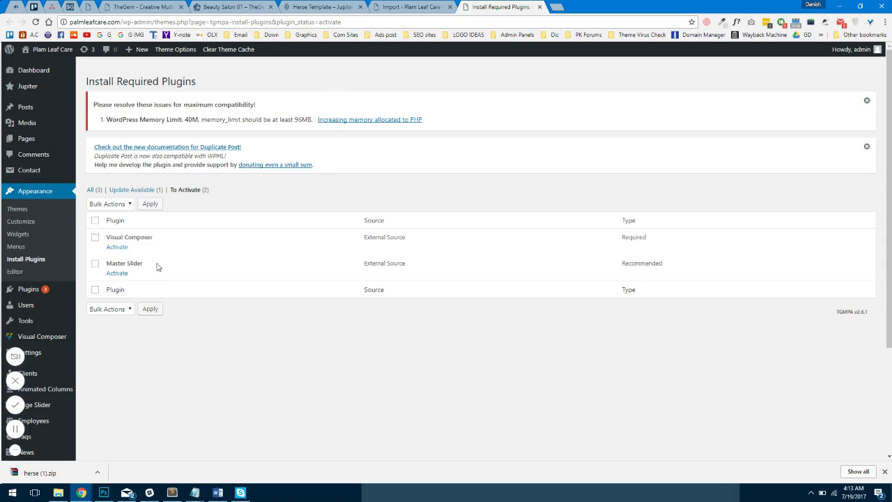
pyautogui.click(109, 203)
pyautogui.click(108, 225)
pyautogui.click(150, 203)
# Run the WordPress importer, then locate theme_content.xml in the desktop's herse folder and return to the import page in Chrome.
pyautogui.hotkey('ctrl', 'shift', 'Tab')
pyautogui.click(108, 348)
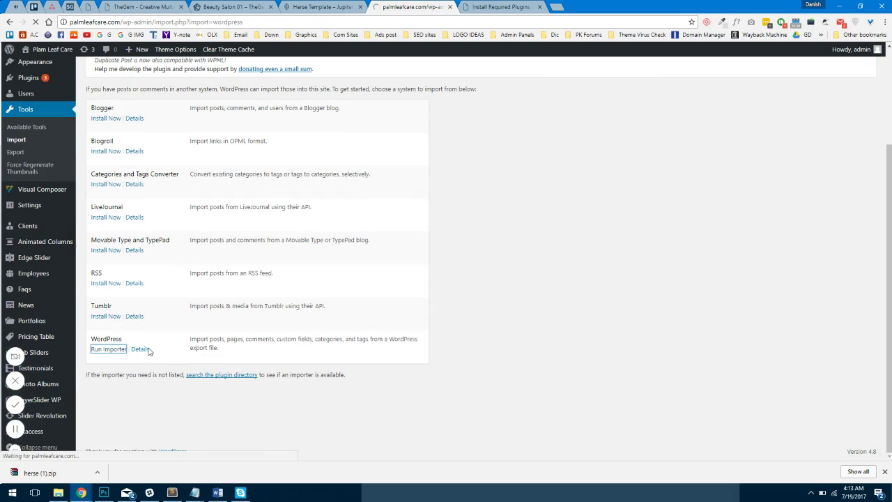
pyautogui.press('super+d')
pyautogui.doubleClick(336, 254)
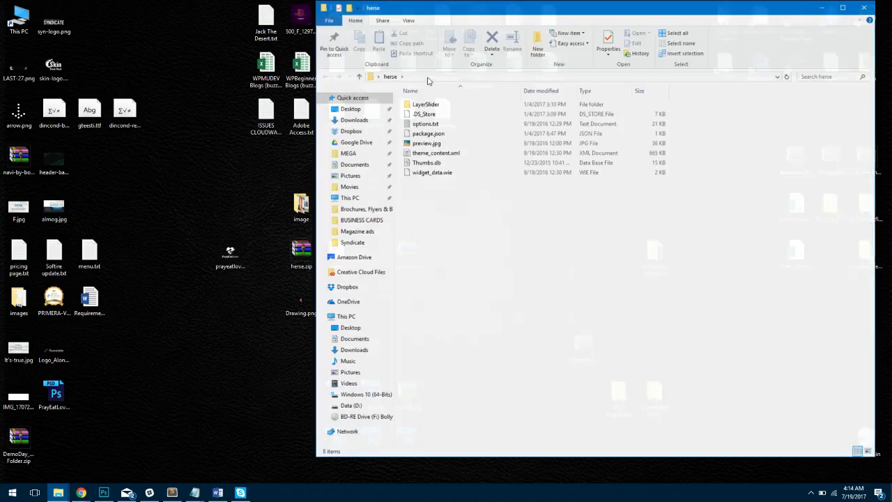
pyautogui.moveTo(487, 5); pyautogui.dragTo(438, 52)
pyautogui.doubleClick(378, 151)
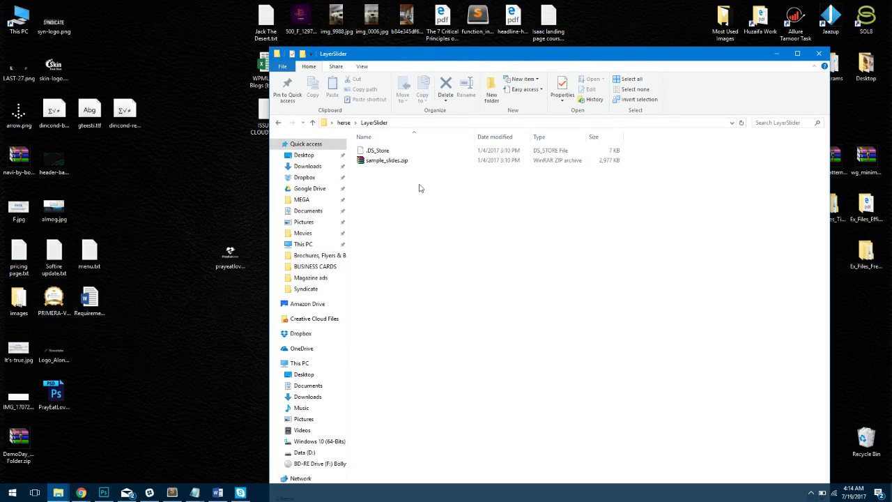
pyautogui.hotkey('alt', 'Left')
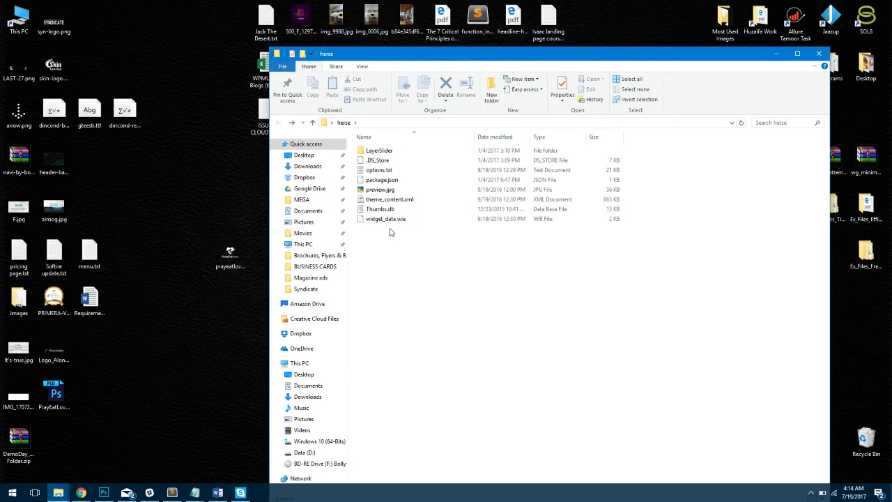
pyautogui.click(394, 202)
pyautogui.moveTo(82, 493)
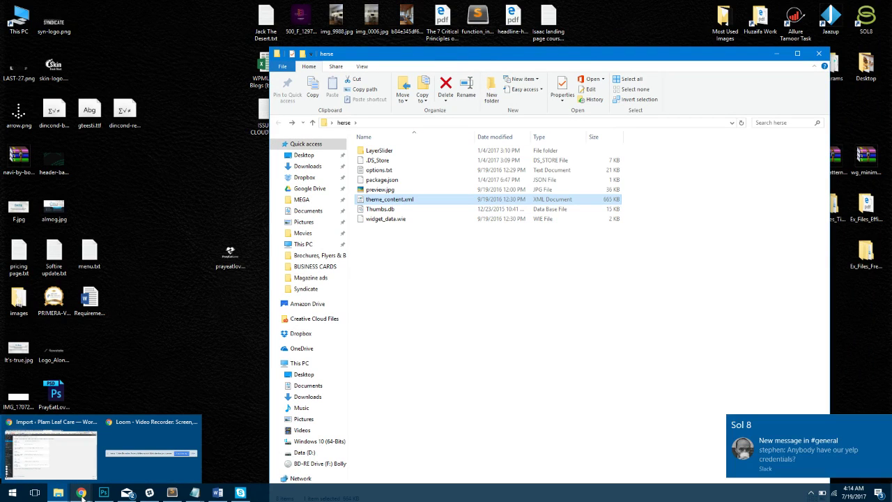
pyautogui.click(70, 456)
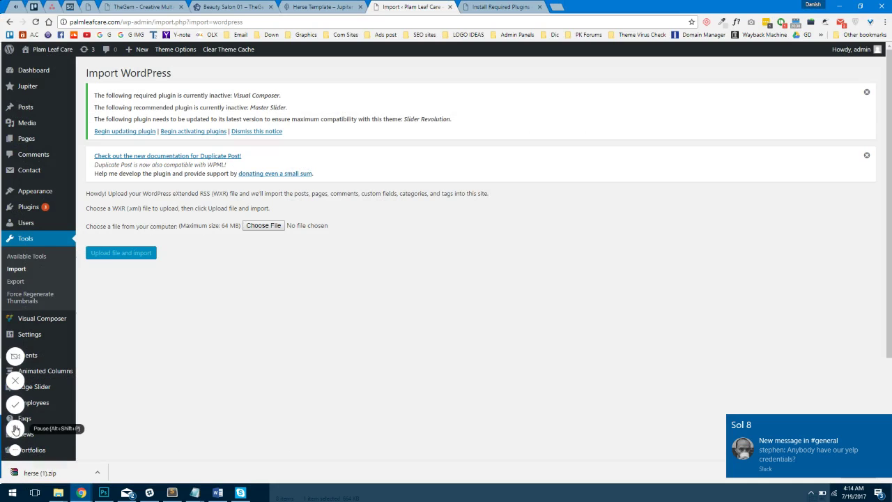
pyautogui.press('XF86AudioLowerVolume')
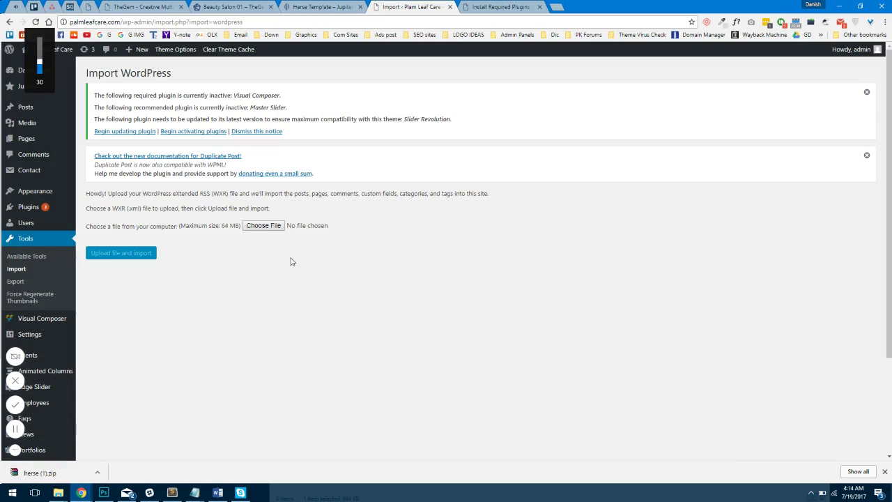
# Choose theme_content.xml from the desktop's herse folder as the import file and upload it to the WordPress importer.
pyautogui.press('super+d')
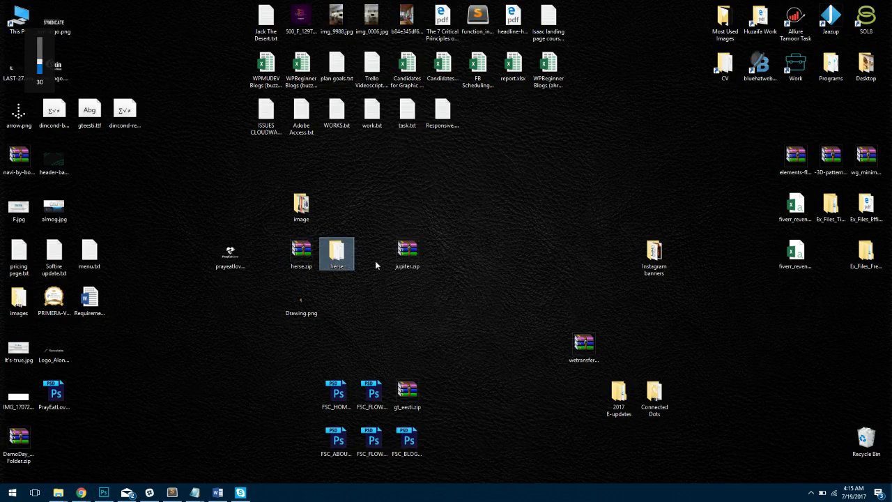
pyautogui.doubleClick(343, 260)
pyautogui.moveTo(464, 202); pyautogui.dragTo(265, 225)
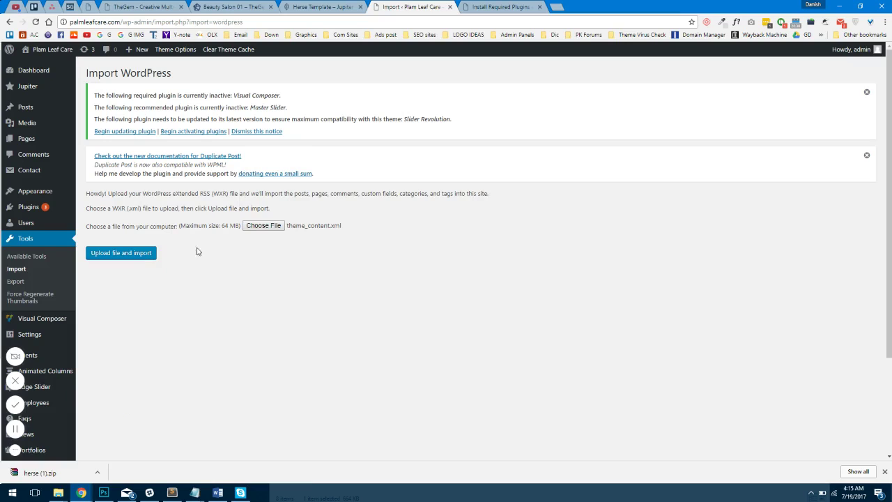
pyautogui.click(143, 253)
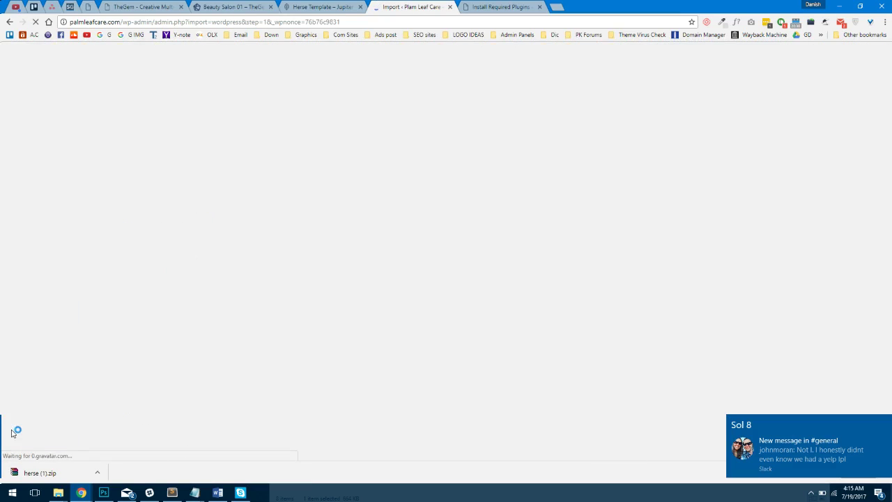
# Assign the imported posts to the existing user admin, enable downloading and importing file attachments, and submit the import.
pyautogui.moveTo(12, 433)
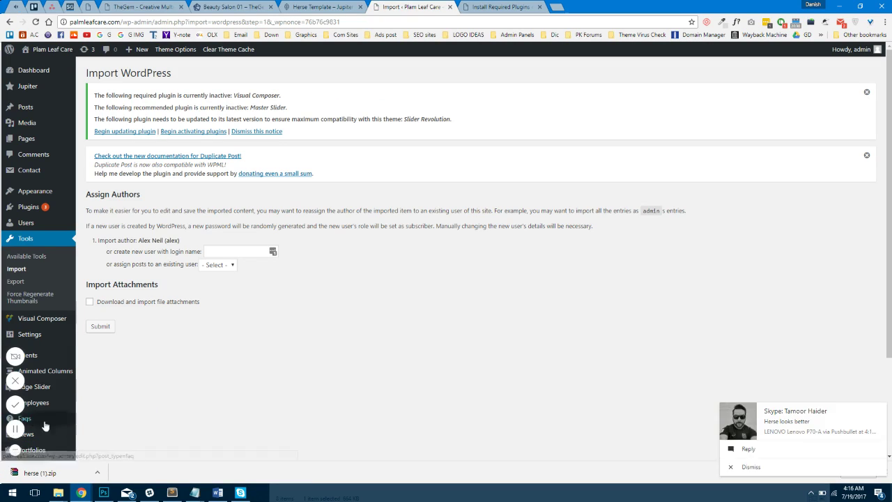
pyautogui.click(221, 268)
pyautogui.click(211, 286)
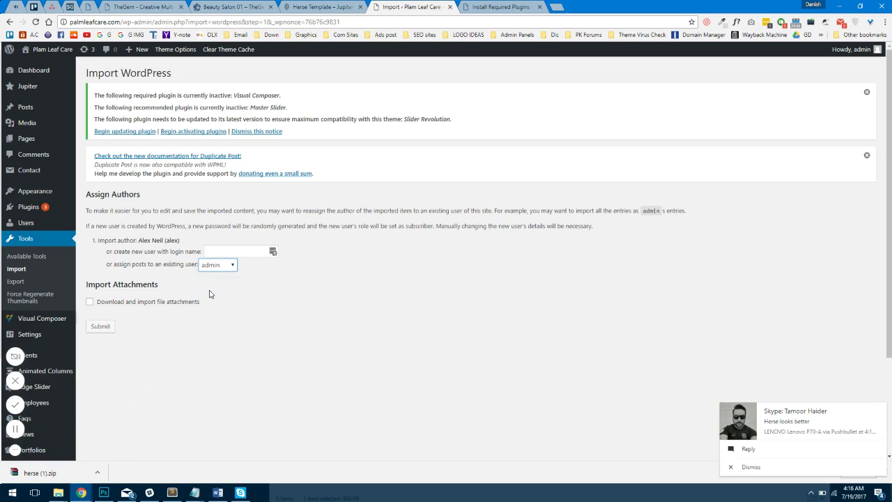
pyautogui.click(128, 301)
pyautogui.click(99, 327)
# Replace the Notepad text with "I think plugins are not activating due to the memory limitation huh!!!" and return to the required plugins page.
pyautogui.click(526, 7)
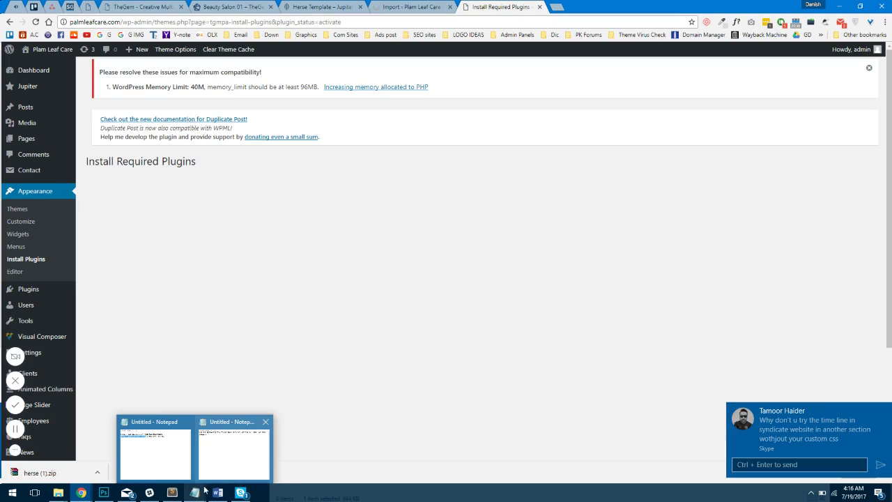
pyautogui.click(233, 446)
pyautogui.hotkey('ctrl', 'a')
pyautogui.press('BackSpace')
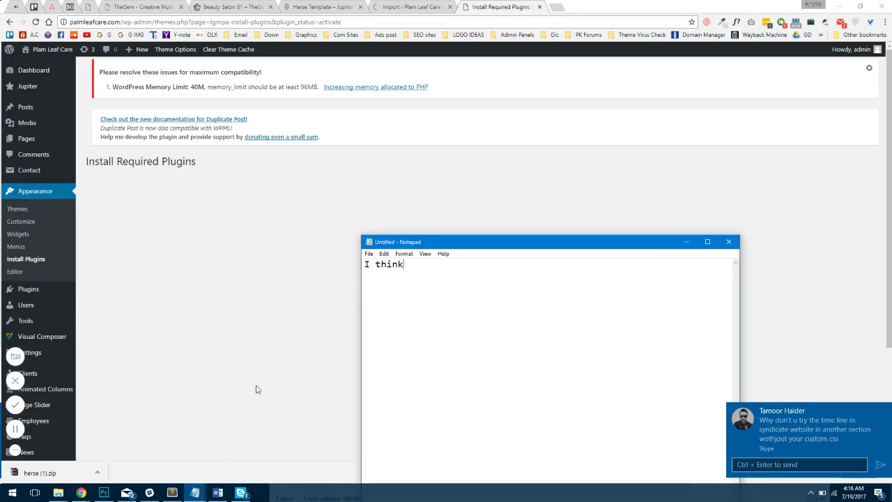
pyautogui.write('I think plugins are not activat')
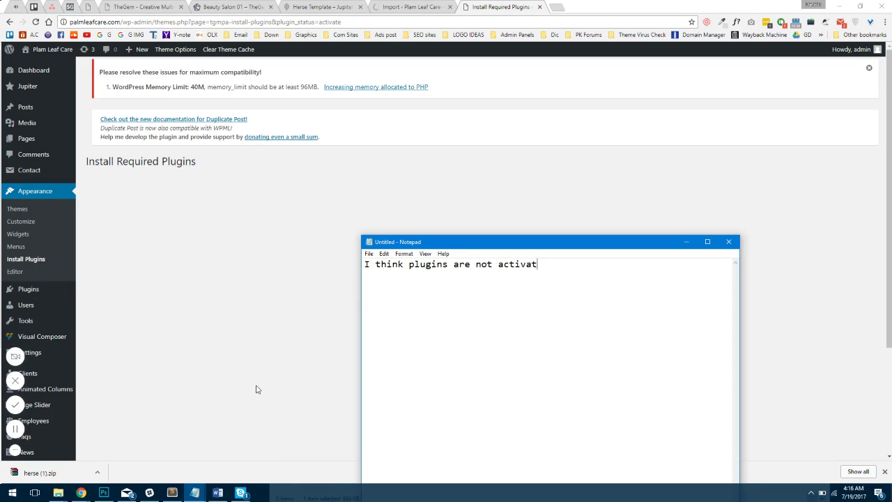
pyautogui.write('ing due to the memor')
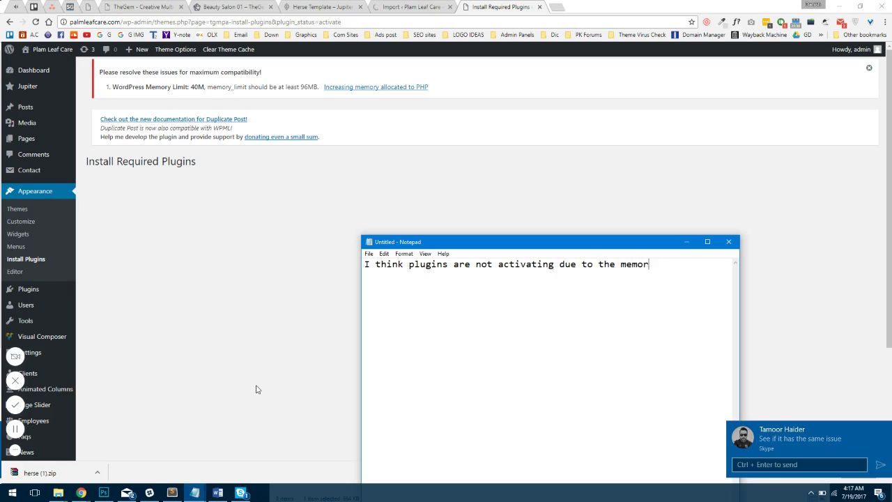
pyautogui.write('y limitation huh!!!')
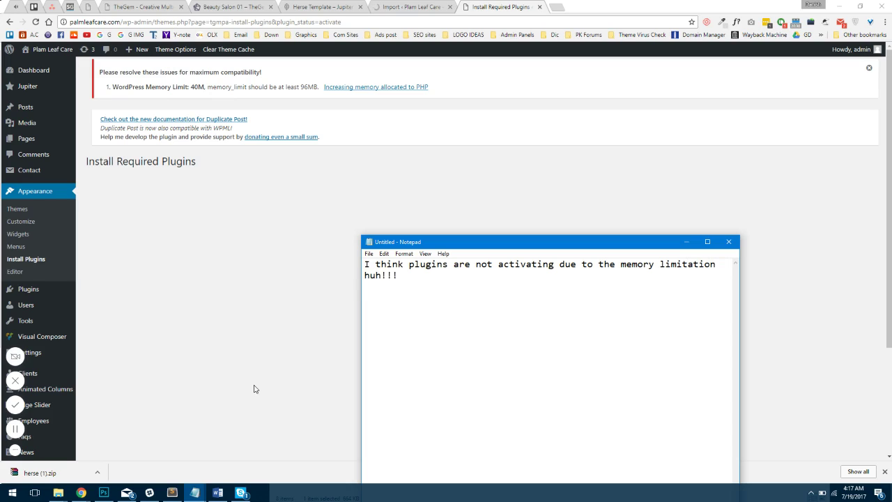
pyautogui.click(253, 389)
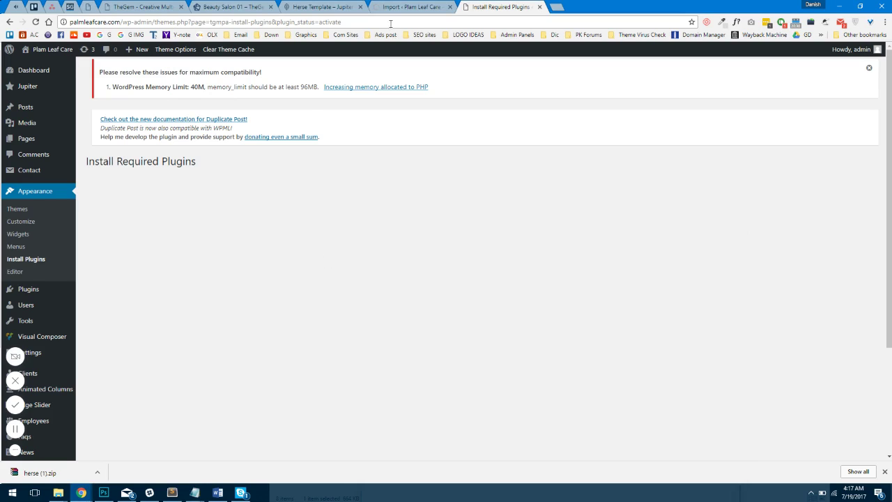
# Open the installed plugins list, check the import tab, then select all plugins and bulk activate them.
pyautogui.scroll(-2, 42, 322)
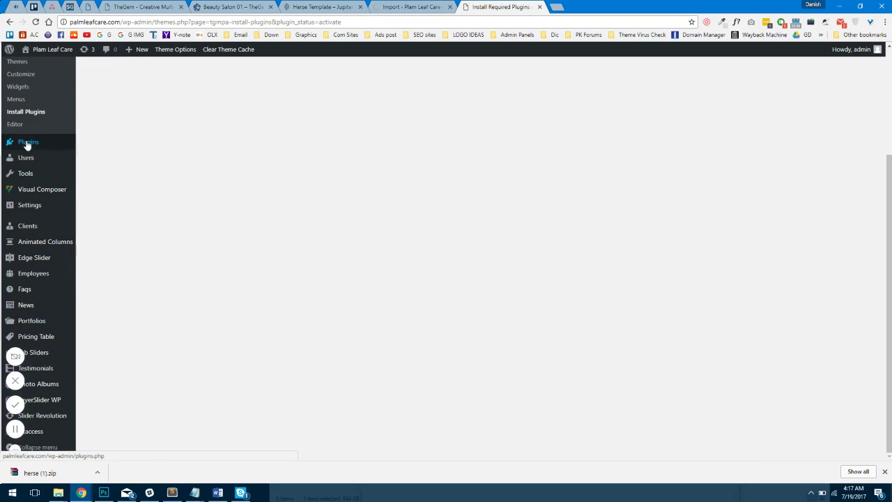
pyautogui.click(28, 143)
pyautogui.click(420, 5)
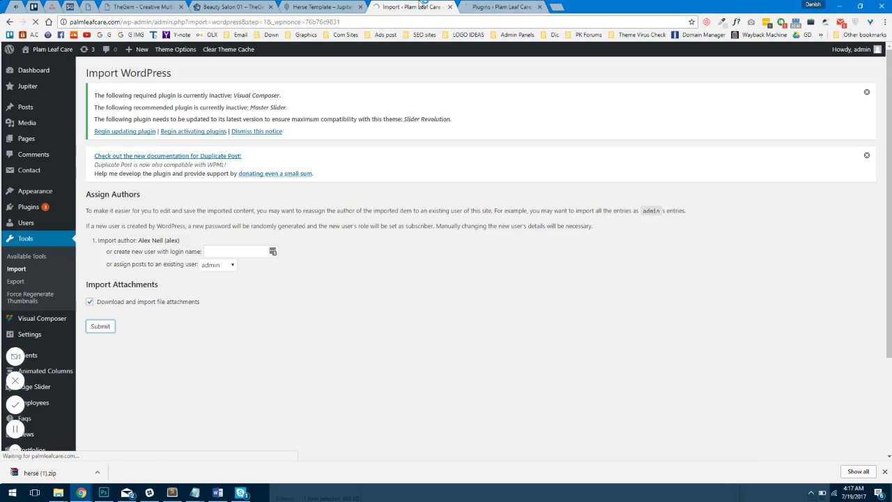
pyautogui.click(502, 5)
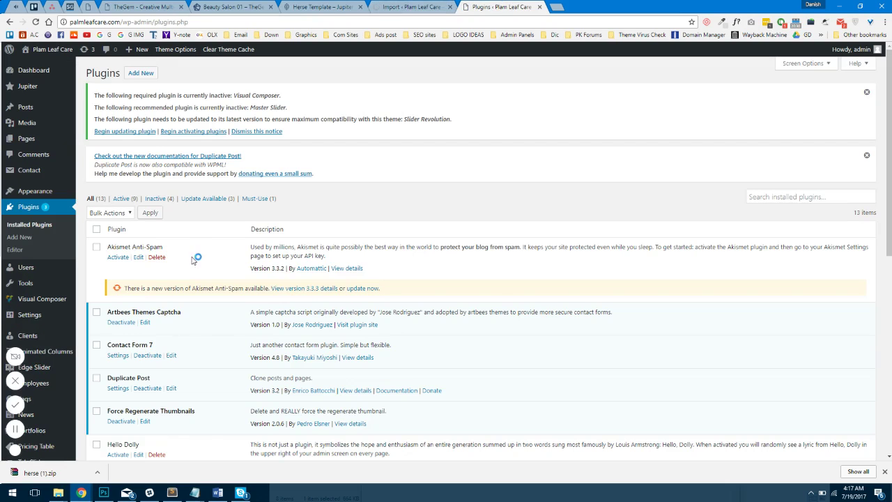
pyautogui.click(106, 213)
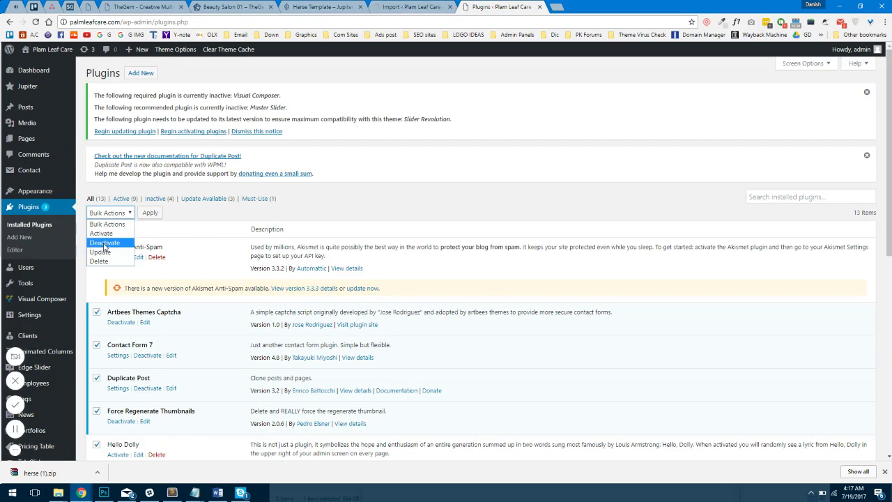
pyautogui.click(104, 233)
pyautogui.click(148, 213)
pyautogui.scroll(-2, 181, 285)
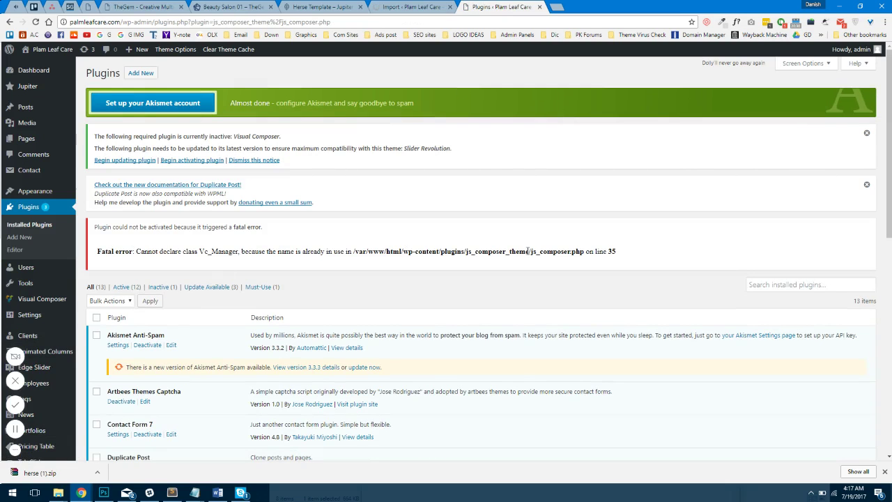
# Deactivate the WPBakery Visual Composer plugin and activate WPBakery Visual Composer (Modified Version) in its place.
pyautogui.scroll(-10, 632, 253)
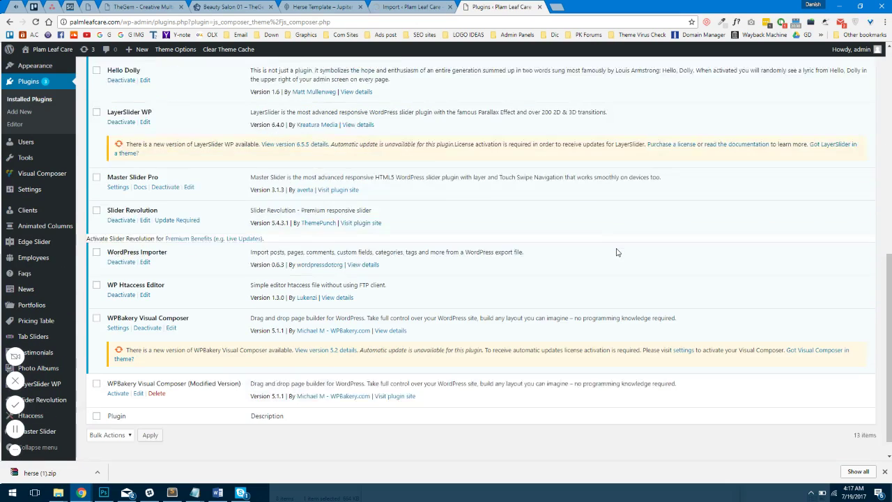
pyautogui.scroll(10, 168, 370)
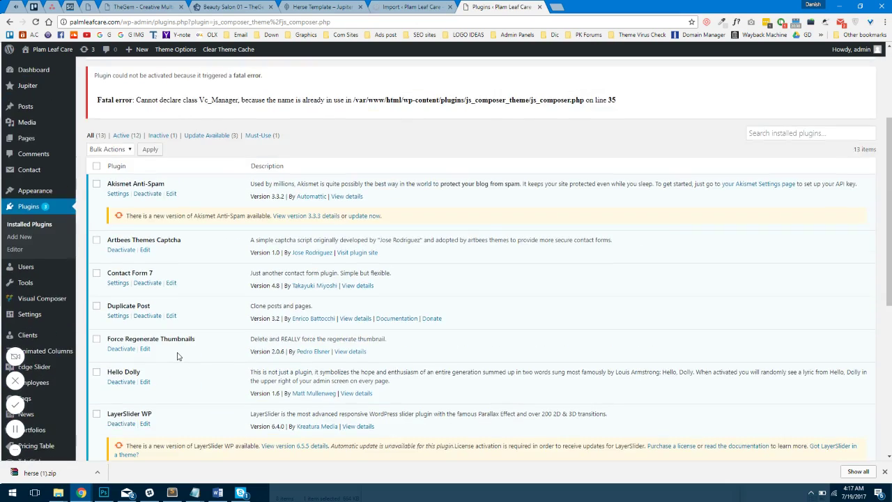
pyautogui.scroll(-9, 179, 354)
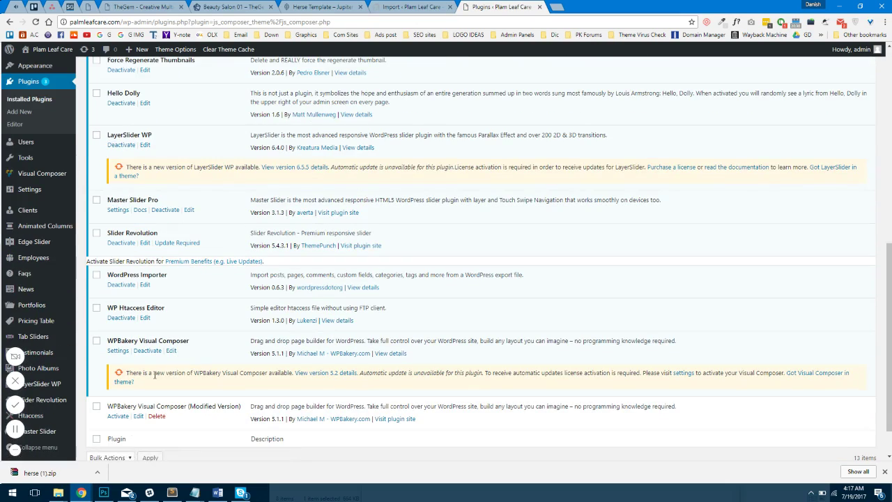
pyautogui.click(147, 351)
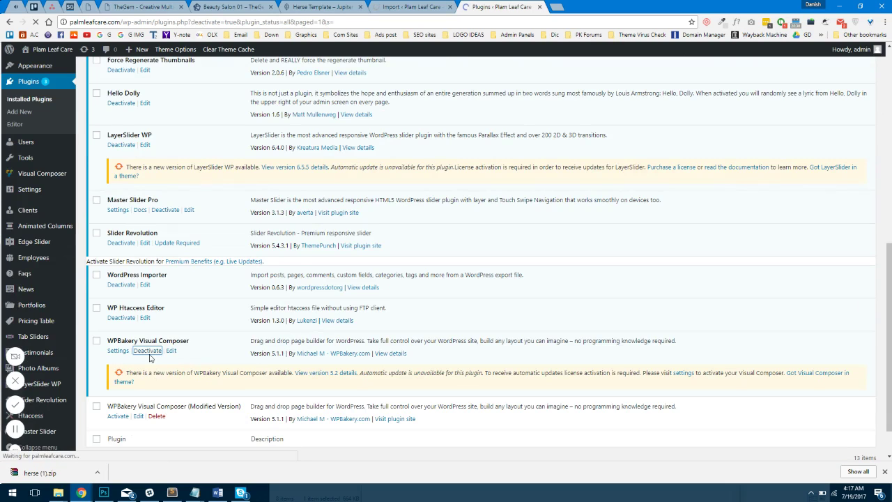
pyautogui.scroll(-12, 150, 355)
pyautogui.scroll(-1, 150, 353)
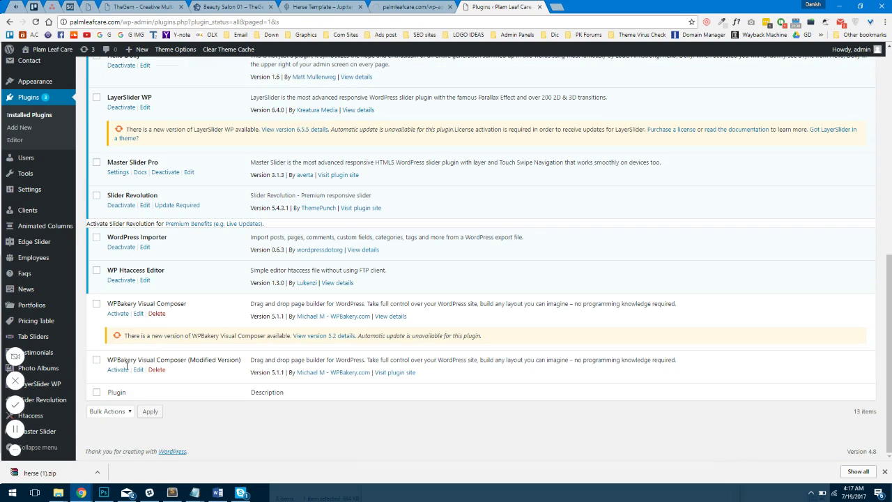
pyautogui.click(118, 370)
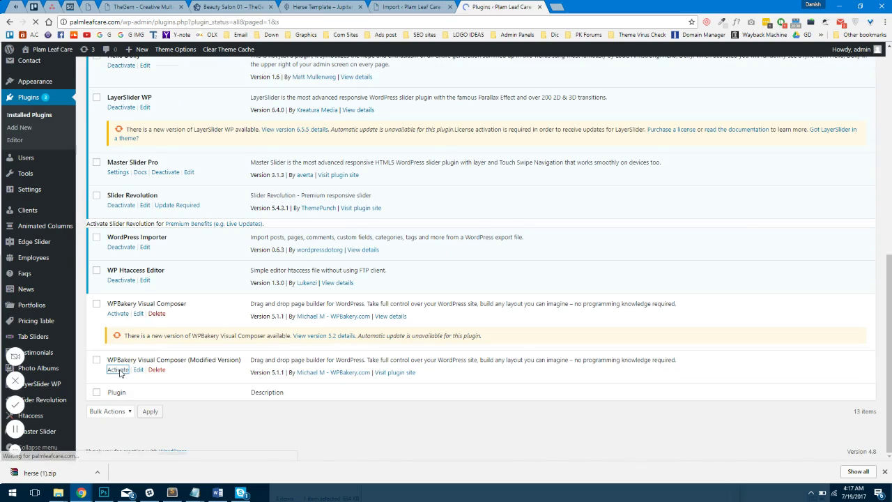
# Delete the inactive original WPBakery Visual Composer plugin and confirm the deletion.
pyautogui.scroll(-4, 152, 356)
pyautogui.scroll(-2, 153, 357)
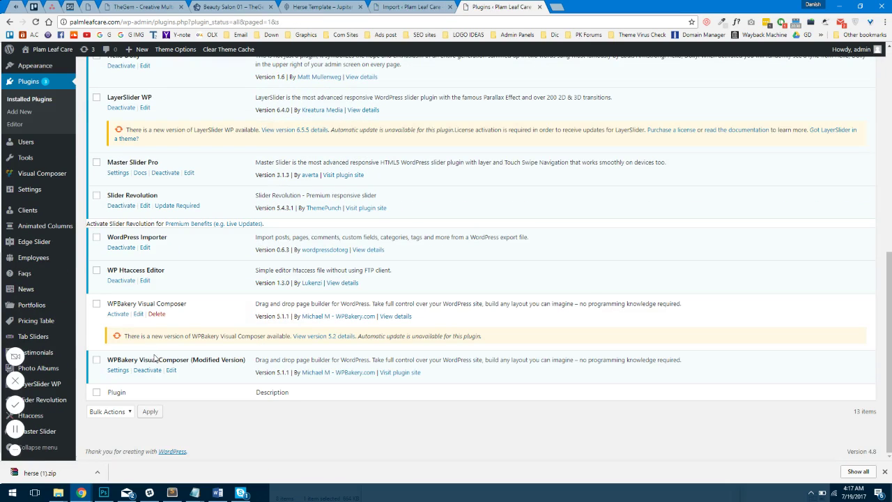
pyautogui.click(156, 314)
pyautogui.click(485, 82)
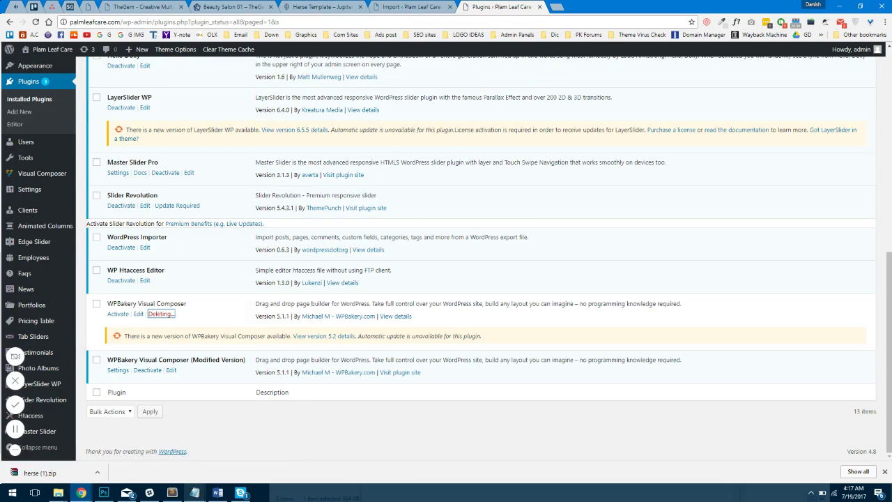
# Replace the Notepad text with "Ok nevermind..." and return to the installed plugins page in the browser.
pyautogui.moveTo(194, 493)
pyautogui.click(229, 464)
pyautogui.hotkey('ctrl', 'a')
pyautogui.write('O')
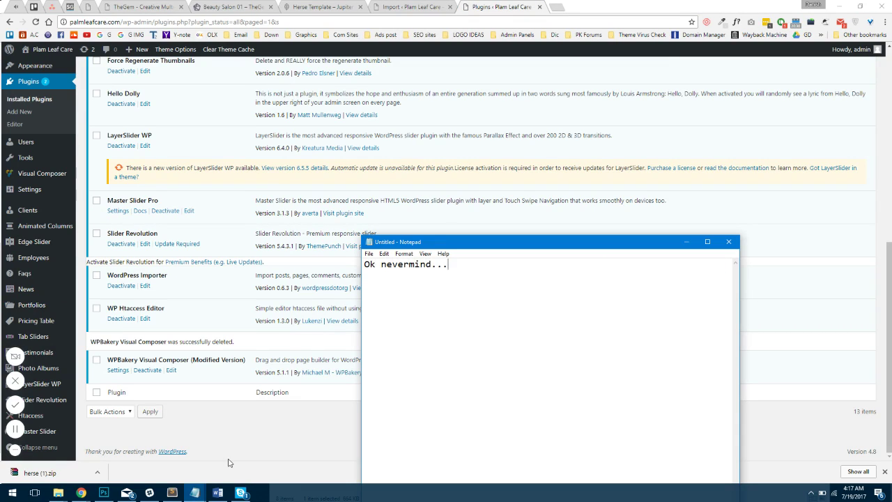
pyautogui.click(216, 421)
# Review the installed plugins list and the results of the WordPress content import.
pyautogui.scroll(5, 333, 356)
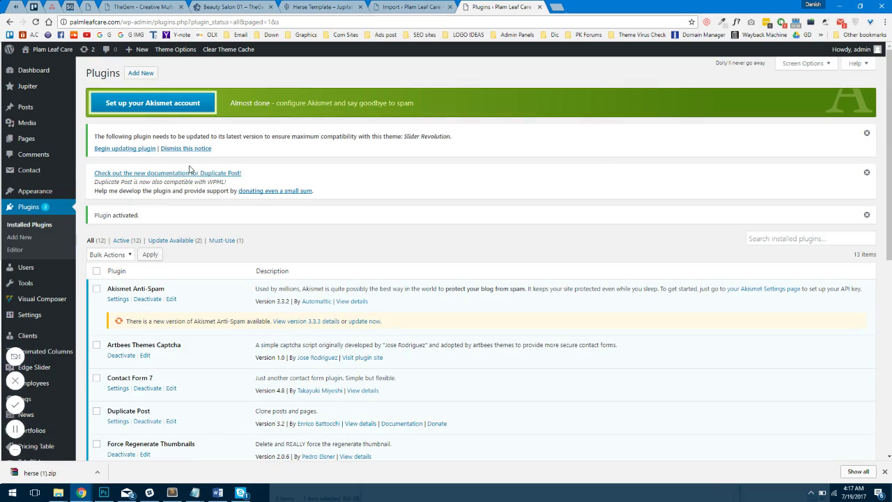
pyautogui.scroll(-6, 219, 209)
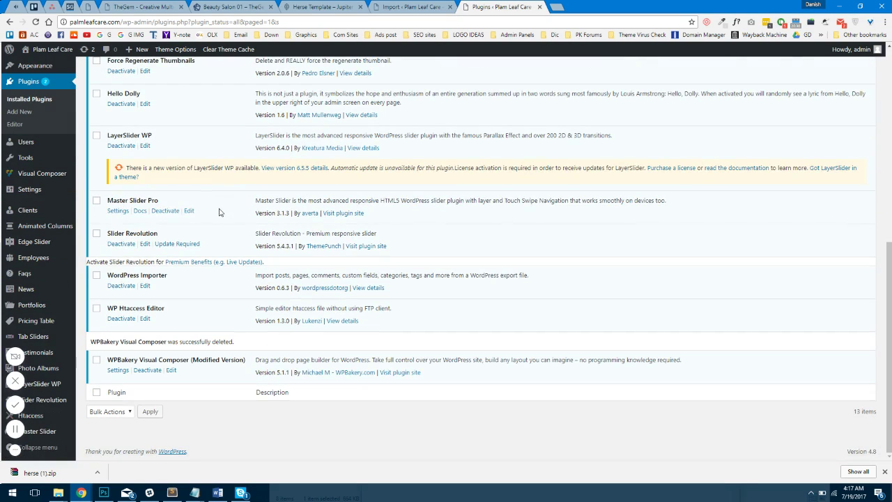
pyautogui.click(427, 8)
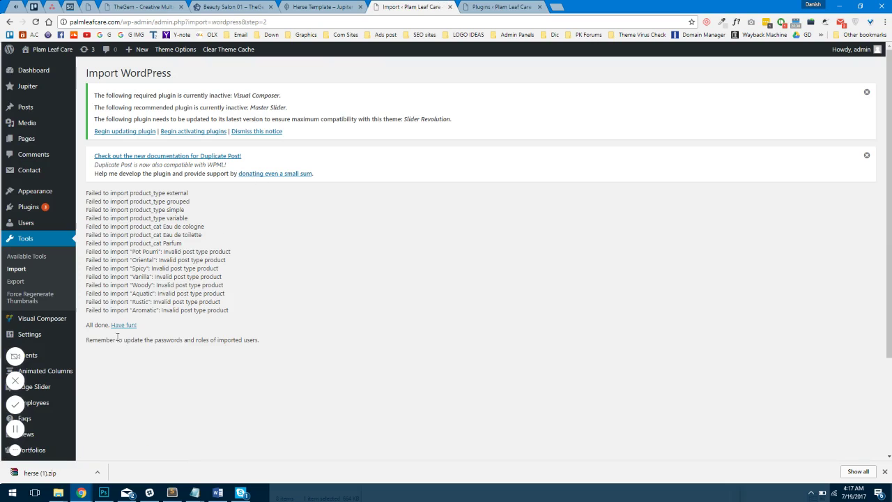
pyautogui.scroll(-2, 53, 281)
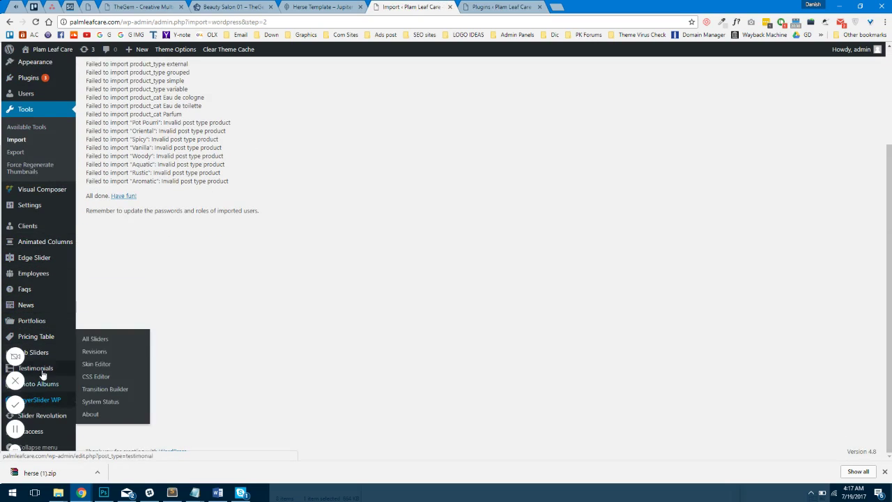
# Close the plugins tab and, in the reading settings, set a static front page Home and posts page Blog, and save.
pyautogui.moveTo(35, 213)
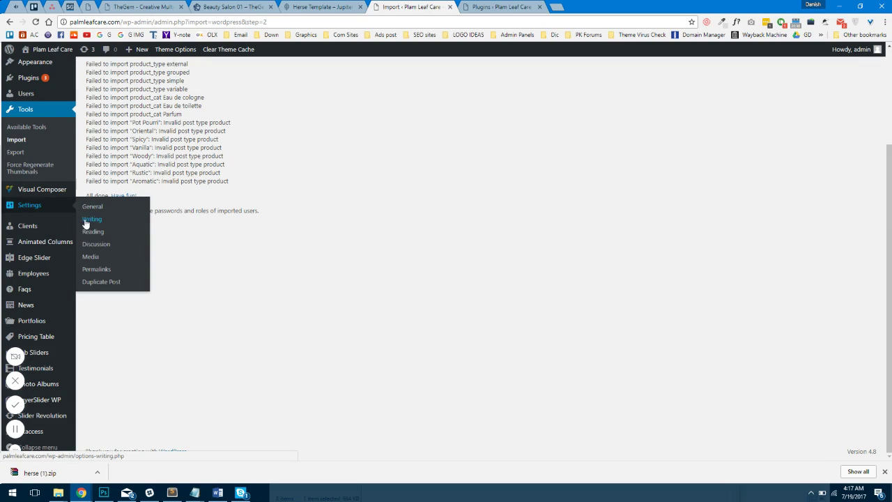
pyautogui.click(494, 6)
pyautogui.click(539, 6)
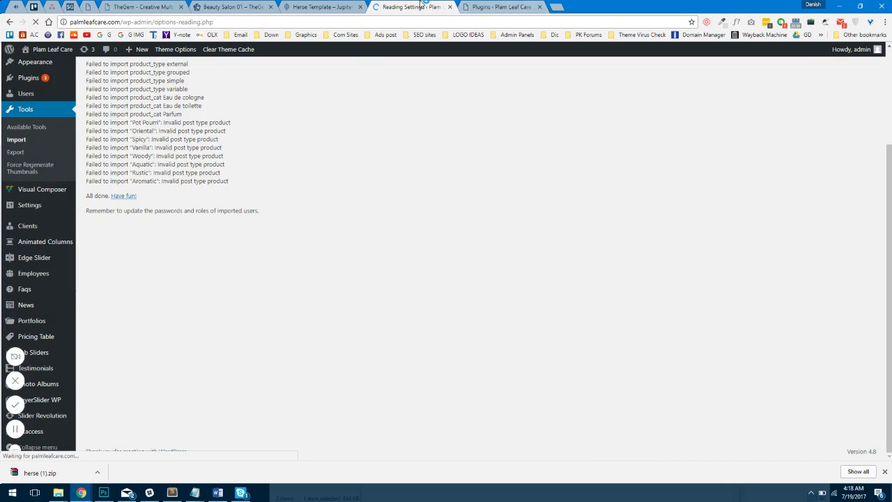
pyautogui.click(204, 203)
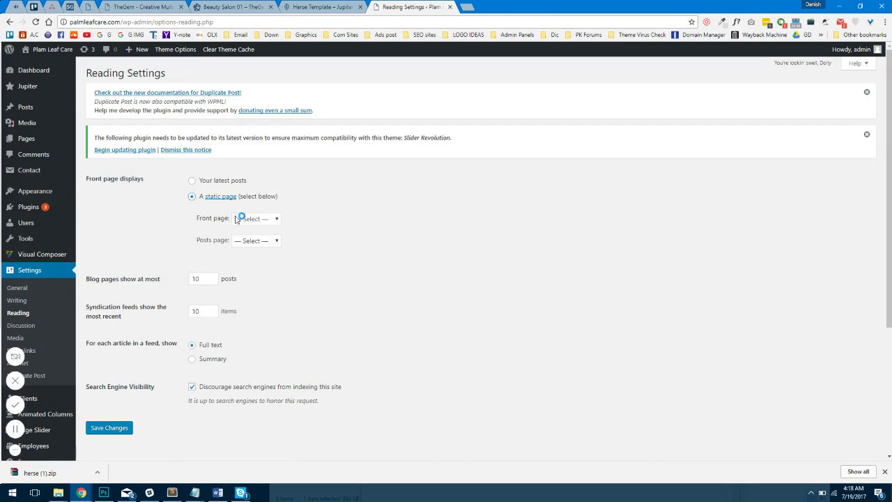
pyautogui.click(257, 219)
pyautogui.click(250, 258)
pyautogui.click(249, 240)
pyautogui.click(255, 272)
pyautogui.click(108, 432)
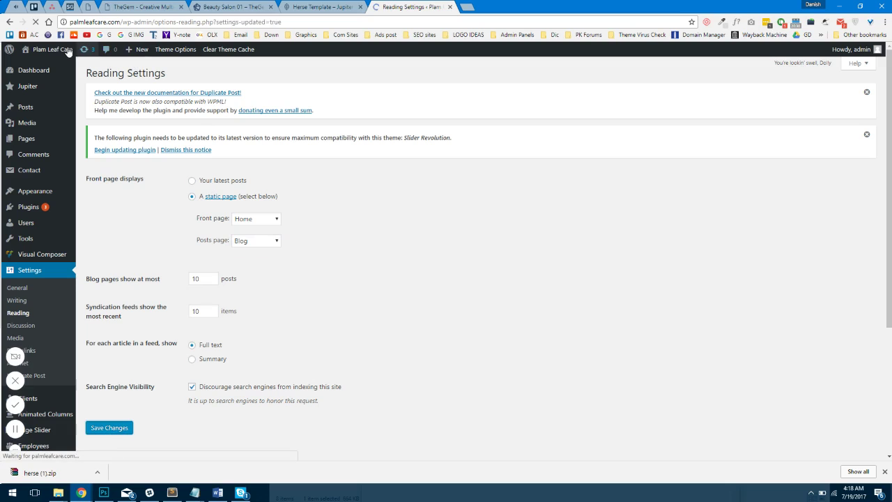
# View the live site's front page in a new tab and return to the reading settings.
pyautogui.middleClick(41, 65)
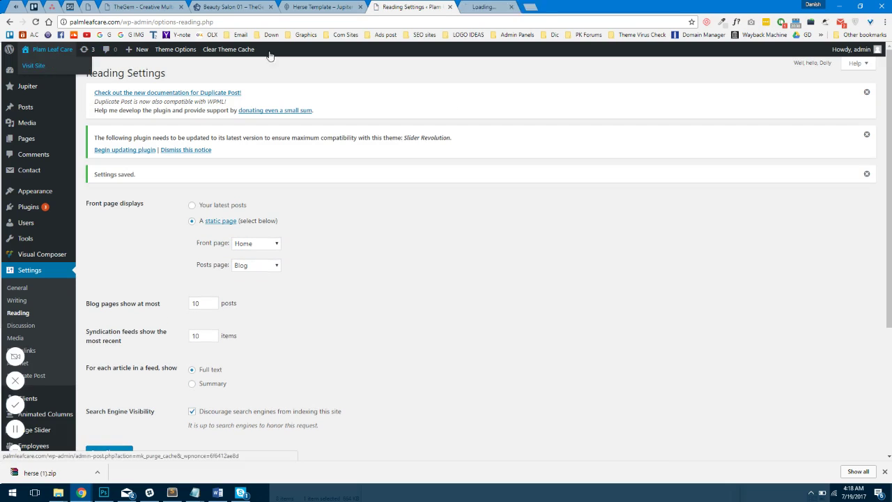
pyautogui.click(469, 6)
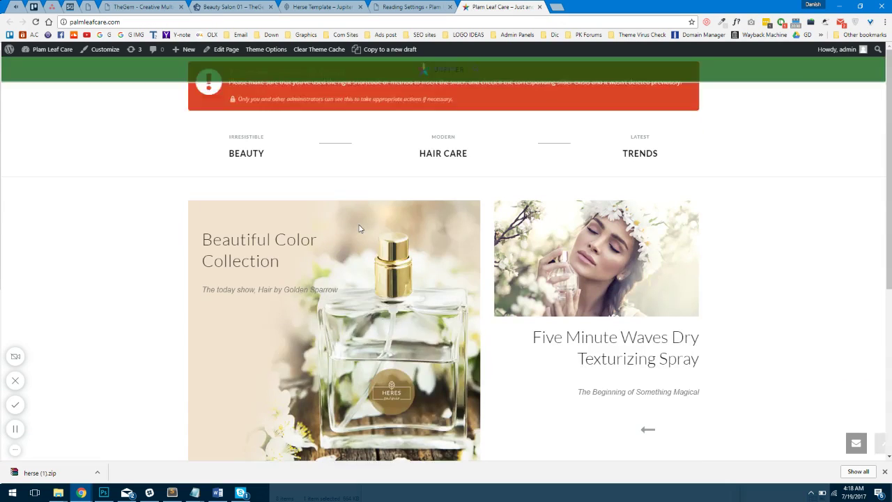
pyautogui.click(411, 6)
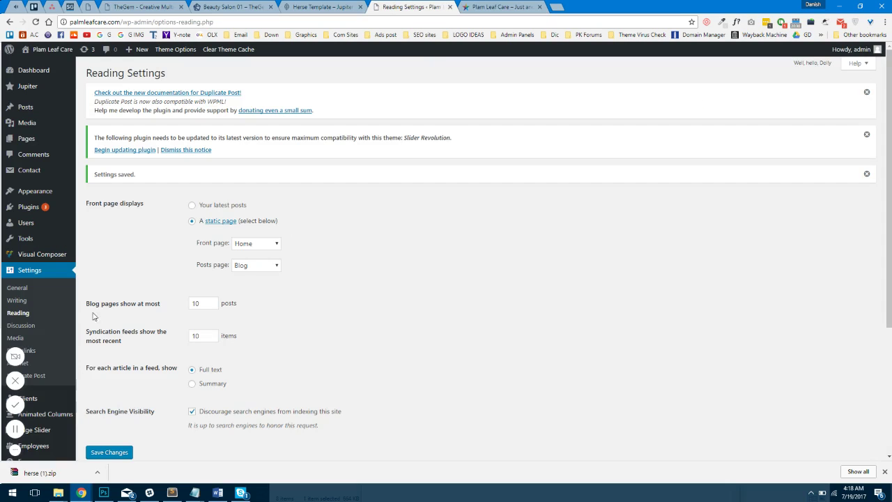
# Check the contents of the herse folder, then open the slider import dialog in LayerSlider WP.
pyautogui.moveTo(57, 492)
pyautogui.click(104, 449)
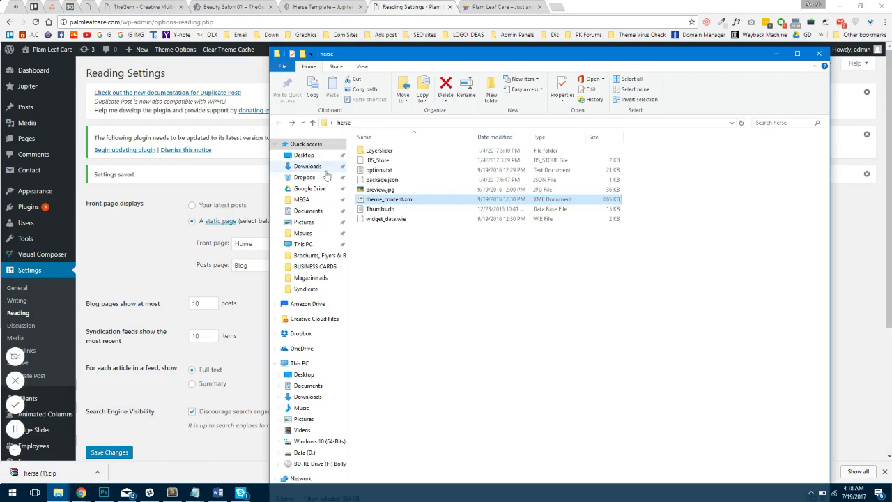
pyautogui.click(139, 209)
pyautogui.scroll(-3, 58, 356)
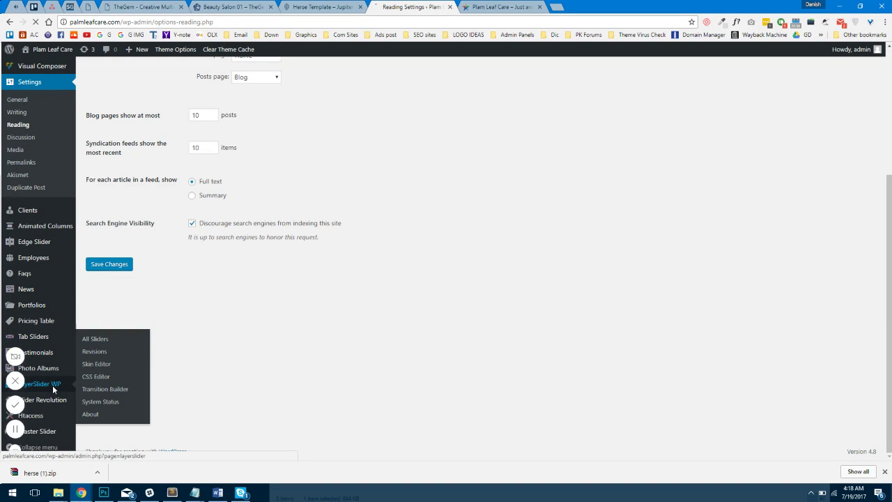
pyautogui.click(52, 384)
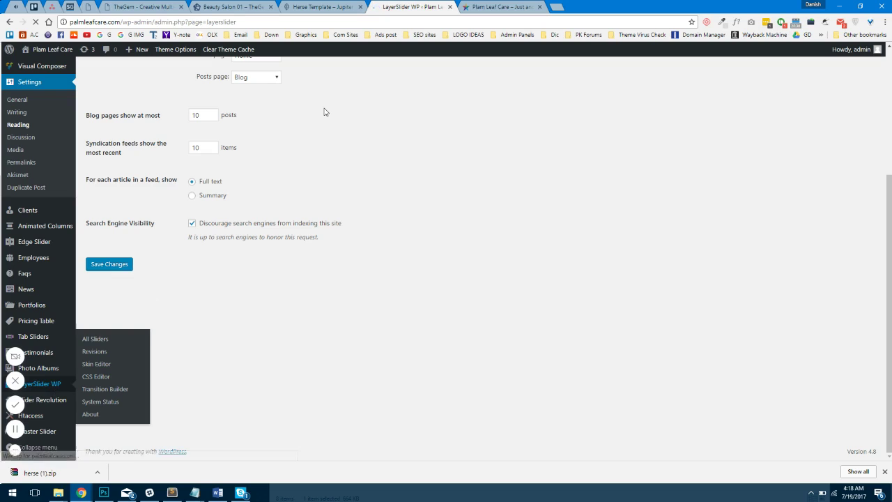
pyautogui.scroll(-1, 358, 279)
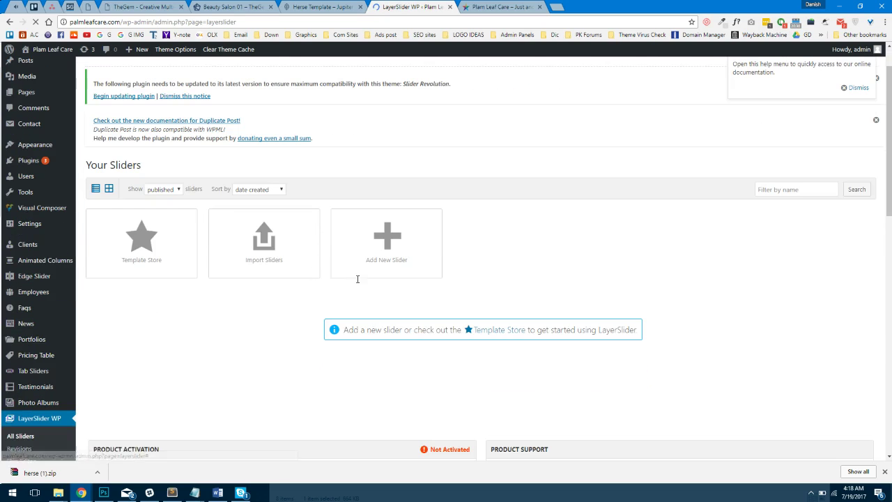
pyautogui.click(262, 238)
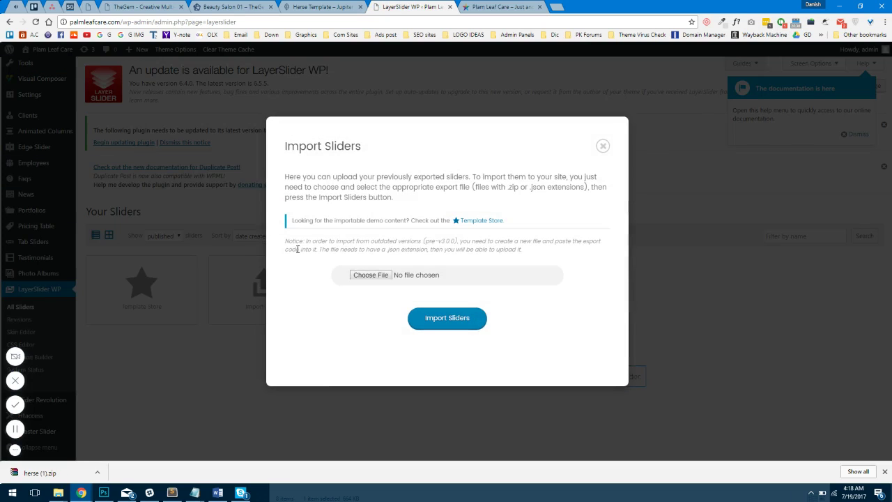
# Choose sample_slides.zip from the herse folder's LayerSlider subfolder as the import file and import the sliders.
pyautogui.moveTo(58, 493)
pyautogui.click(104, 446)
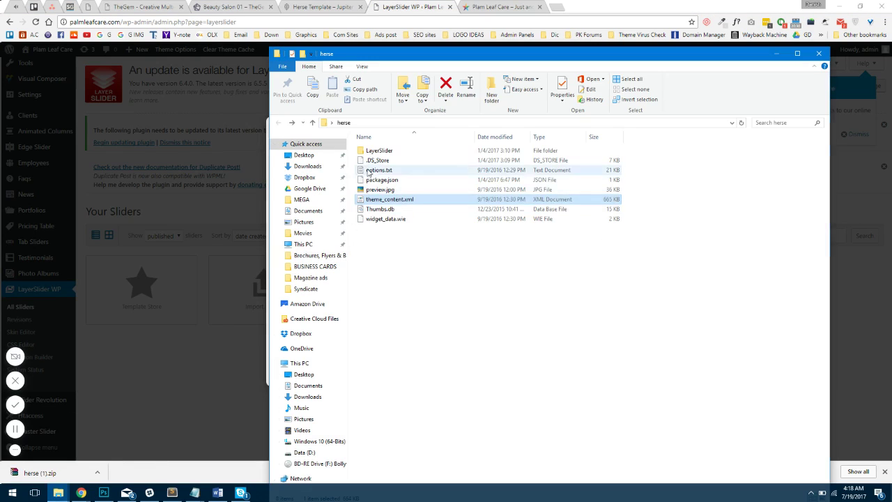
pyautogui.doubleClick(379, 151)
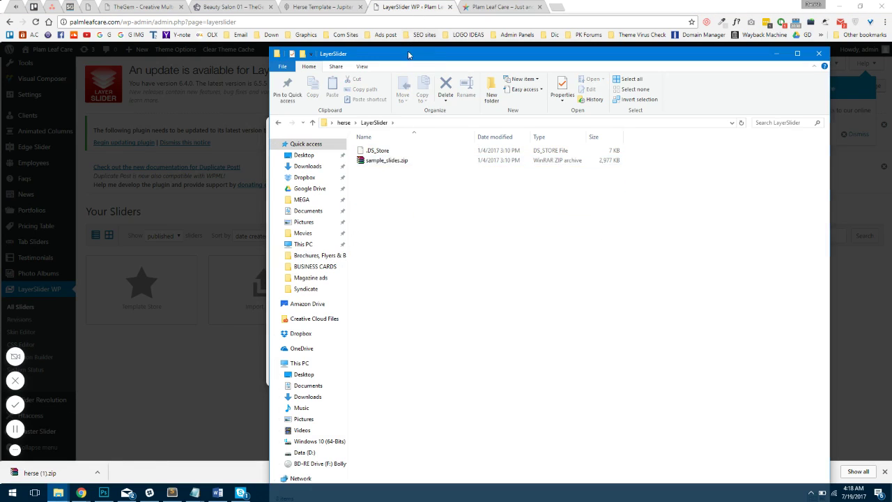
pyautogui.moveTo(408, 55); pyautogui.dragTo(628, 261)
pyautogui.moveTo(603, 365); pyautogui.dragTo(376, 275)
pyautogui.click(428, 317)
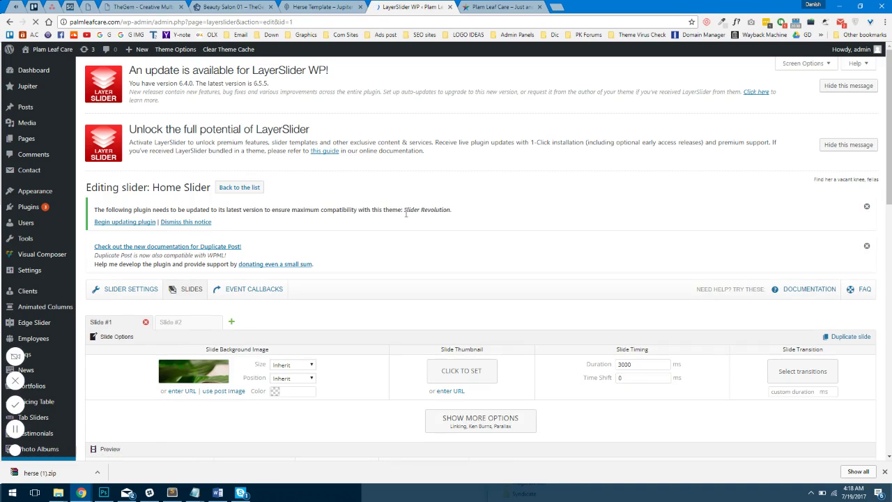
# Open the theme's required plugins update page in a new tab and start the Slider Revolution update.
pyautogui.moveTo(127, 209); pyautogui.dragTo(194, 209)
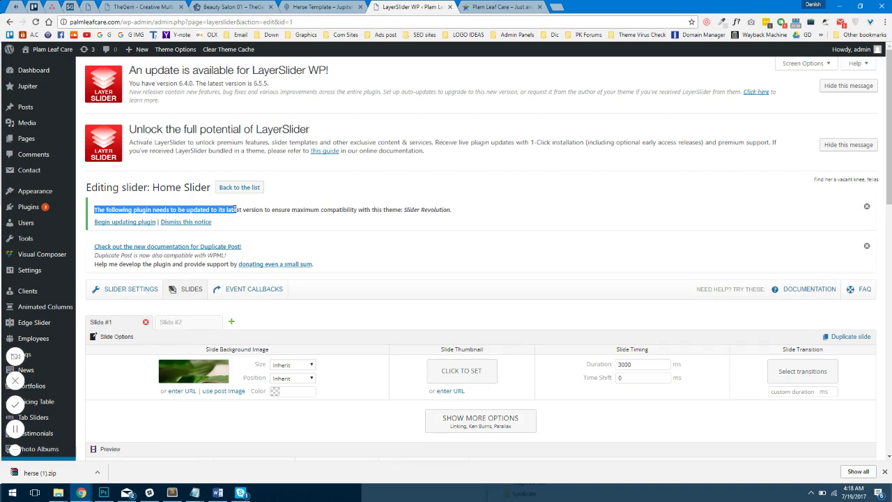
pyautogui.middleClick(132, 222)
pyautogui.scroll(-2, 372, 262)
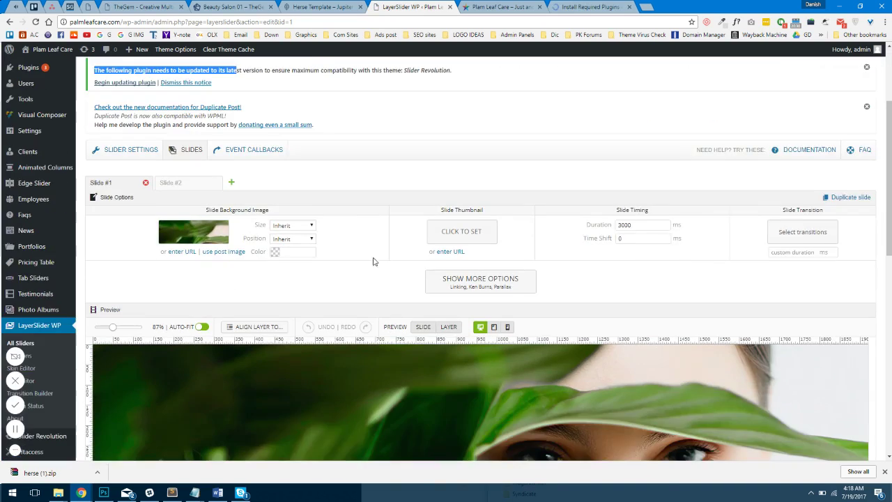
pyautogui.hotkey('ctrl', 'Tab')
pyautogui.hotkey('ctrl', 'Tab')
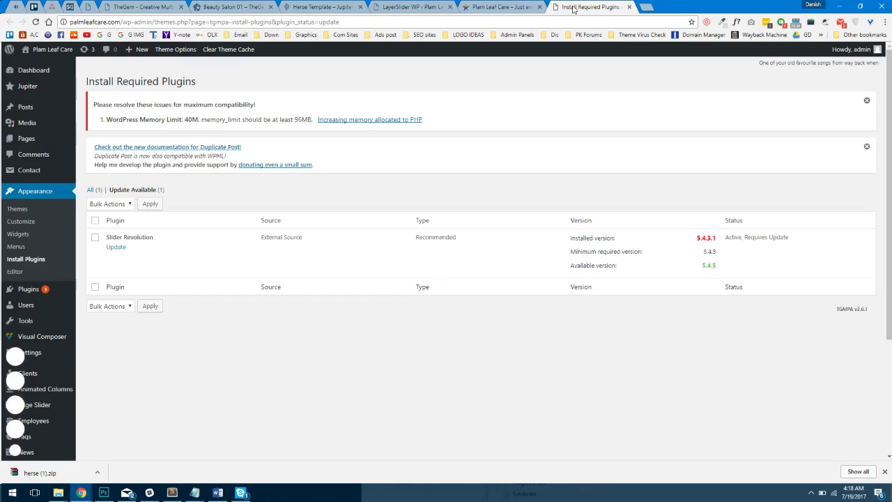
pyautogui.click(115, 247)
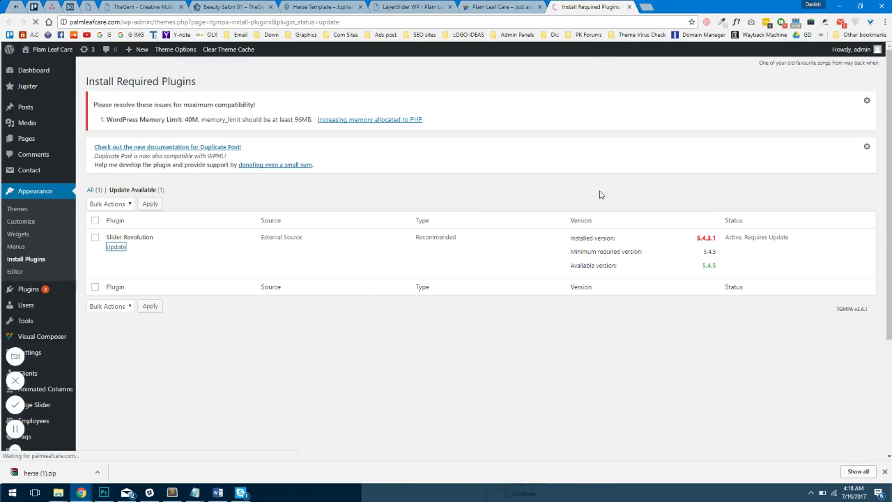
# Check the live front page again and examine the imported Home Slider's slide preview and layers.
pyautogui.click(499, 6)
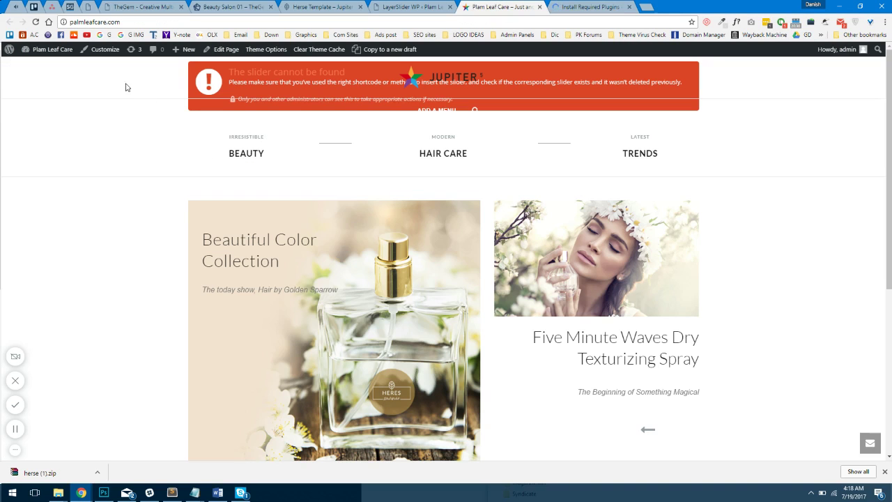
pyautogui.click(411, 7)
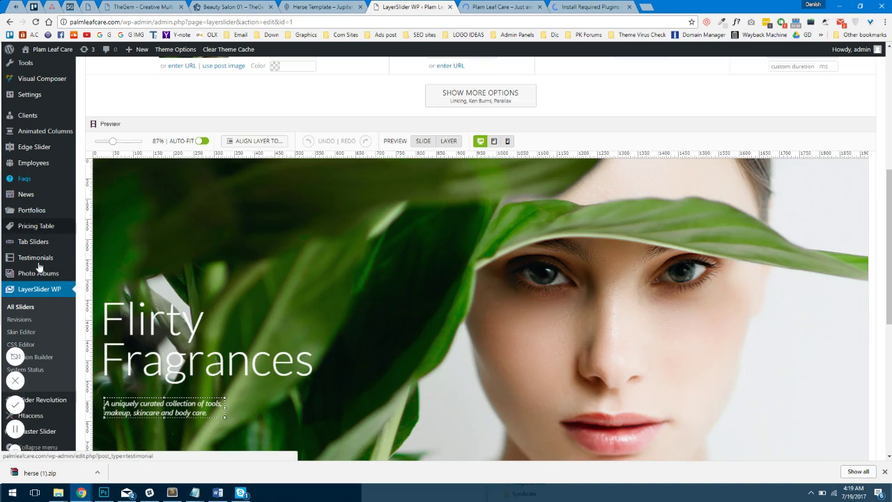
pyautogui.scroll(-3, 14, 267)
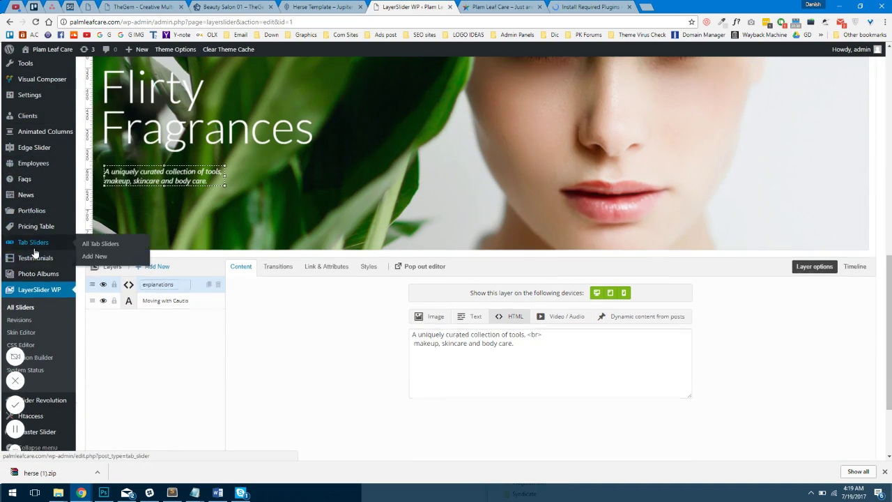
# Open the menu editor page and look over the live front page down to its footer while it loads.
pyautogui.scroll(6, 35, 242)
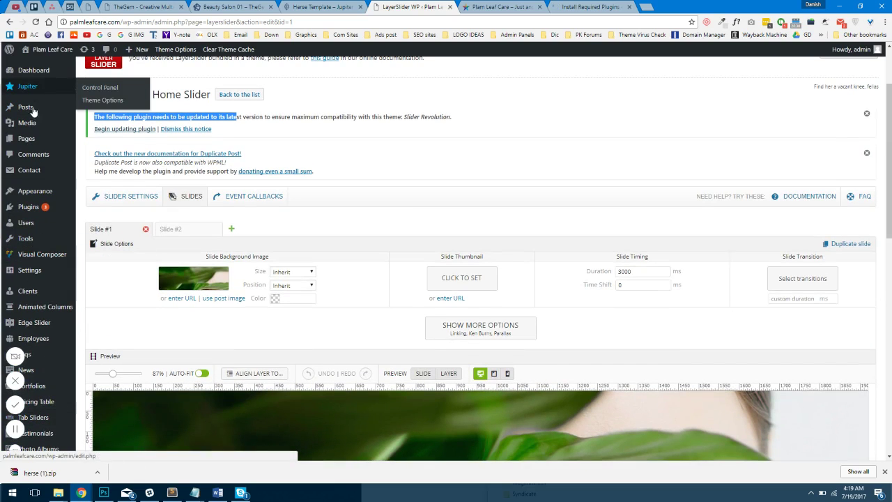
pyautogui.moveTo(33, 204)
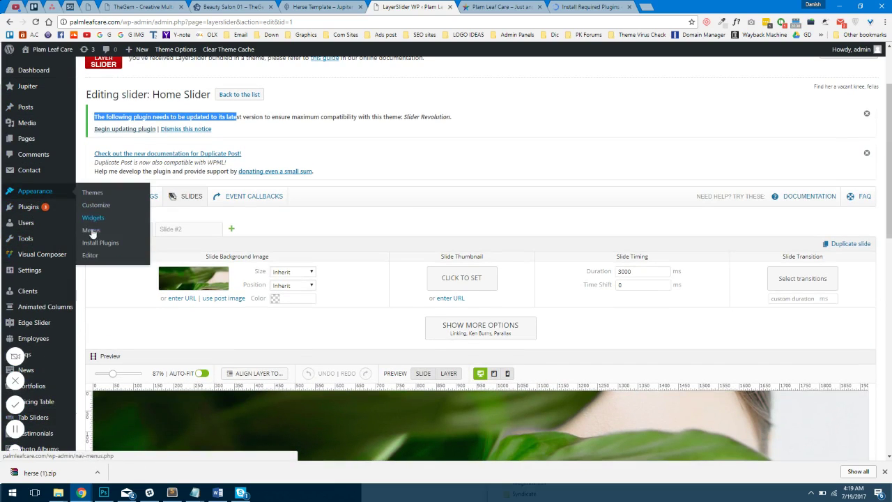
pyautogui.click(495, 8)
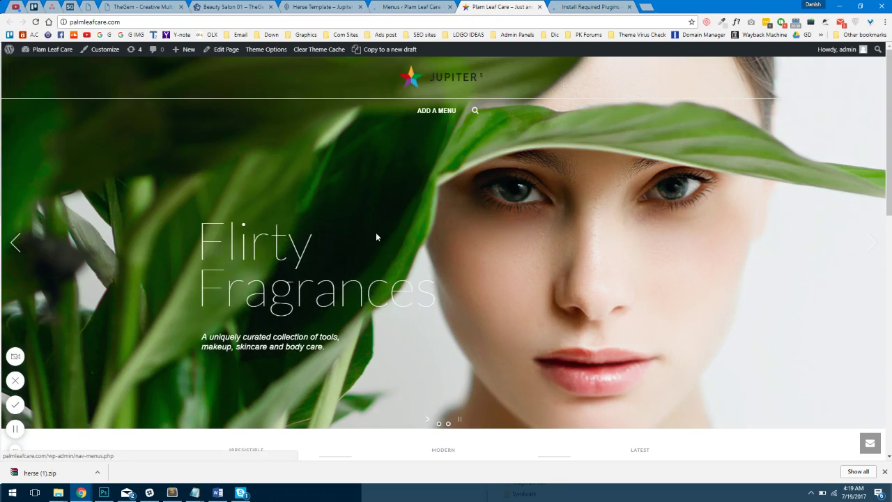
pyautogui.scroll(-8, 376, 234)
pyautogui.scroll(-1, 378, 243)
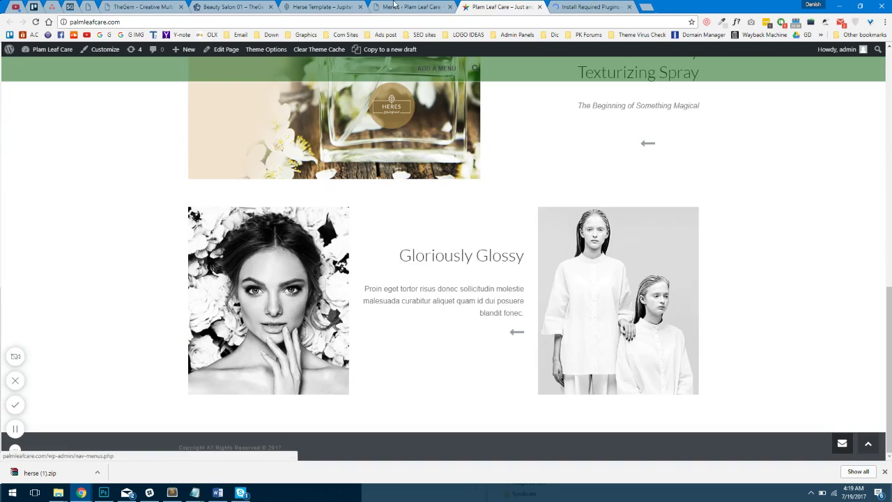
# Add the Blog, Perfumes, Shopping, About Us and Home pages to Main Menu, ordered Home, About Us, Shopping, Perfumes, Blog.
pyautogui.click(394, 6)
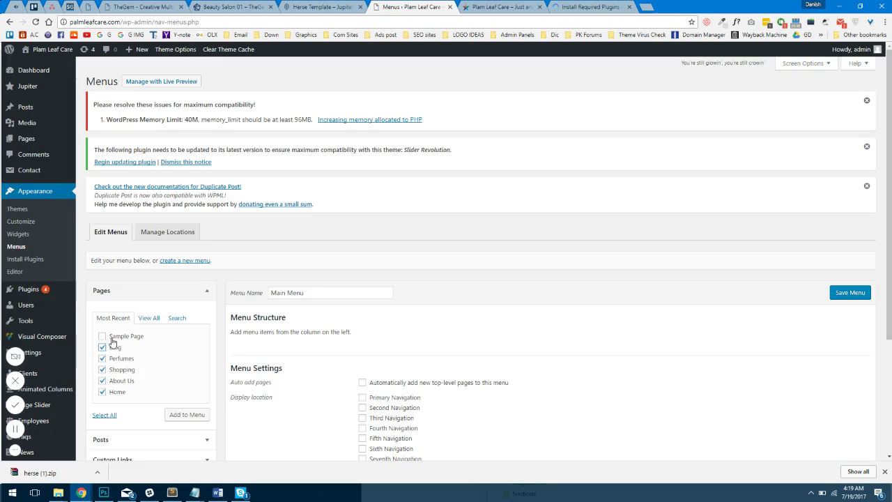
pyautogui.click(186, 416)
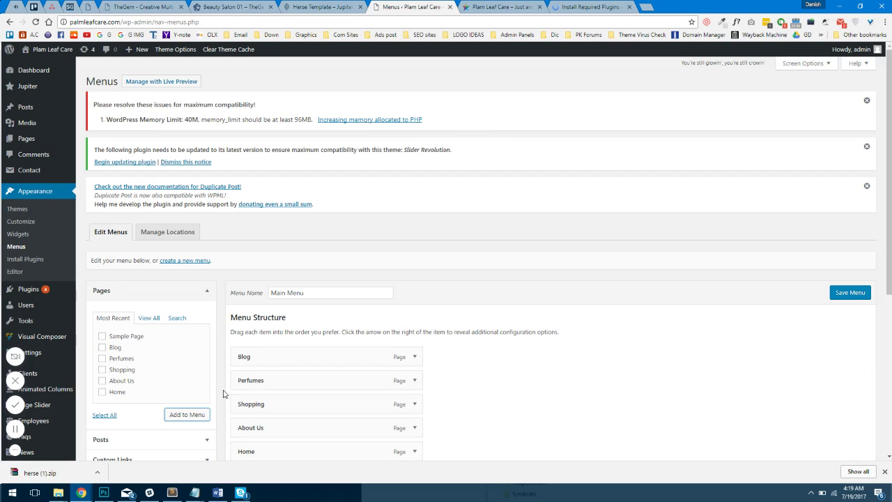
pyautogui.scroll(-2, 327, 383)
pyautogui.moveTo(278, 313); pyautogui.dragTo(259, 289)
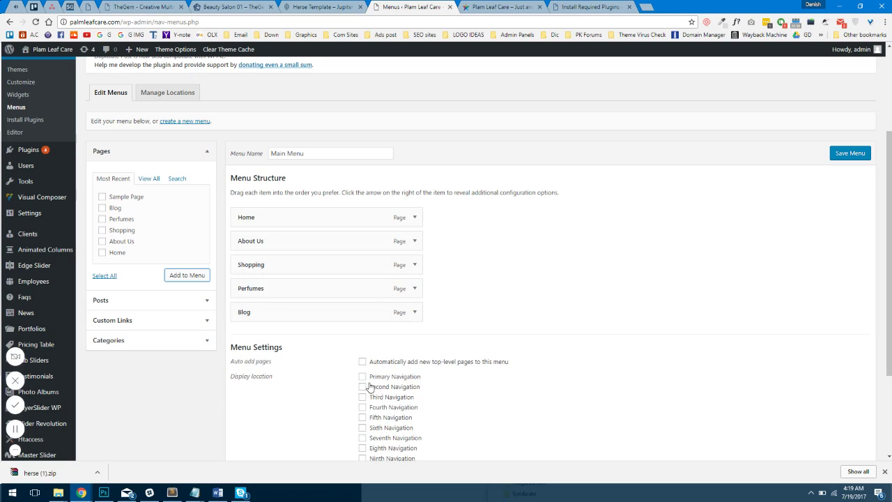
# Assign Main Menu to the Primary Navigation location, save it, and check the header of the live front page.
pyautogui.click(362, 376)
pyautogui.click(850, 153)
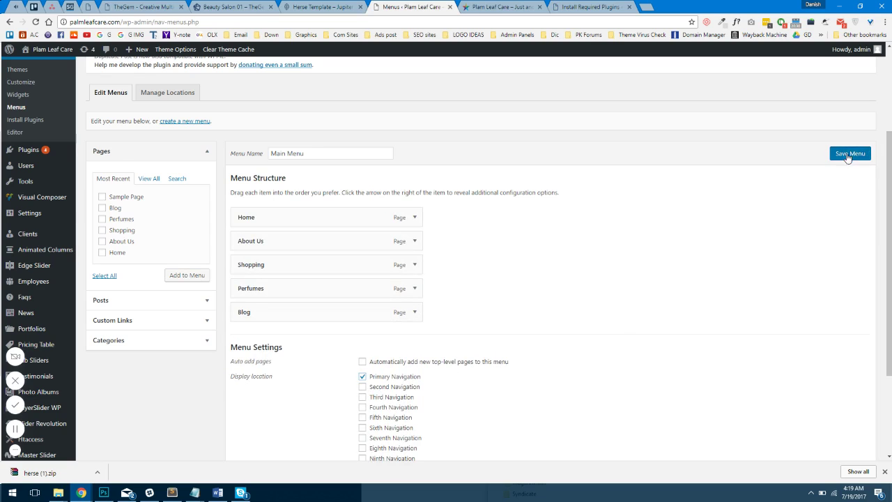
pyautogui.click(503, 6)
pyautogui.scroll(15, 435, 115)
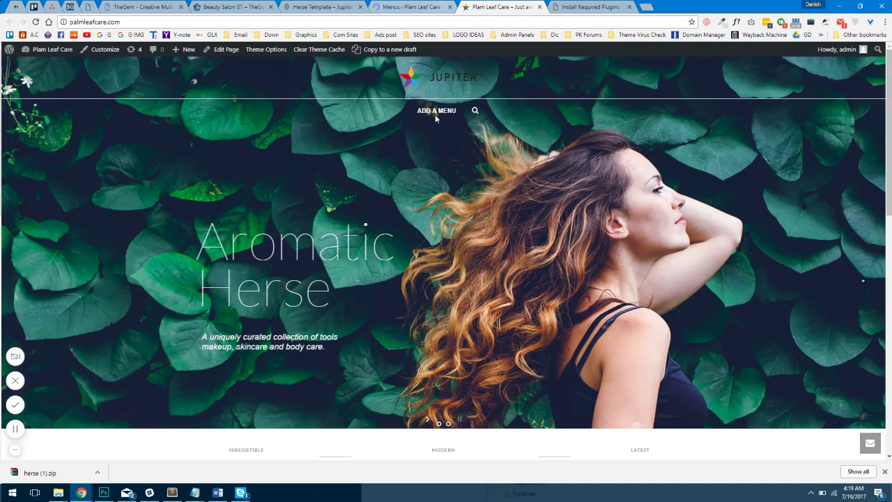
# Review the log of the Slider Revolution plugin update and close its page.
pyautogui.click(411, 6)
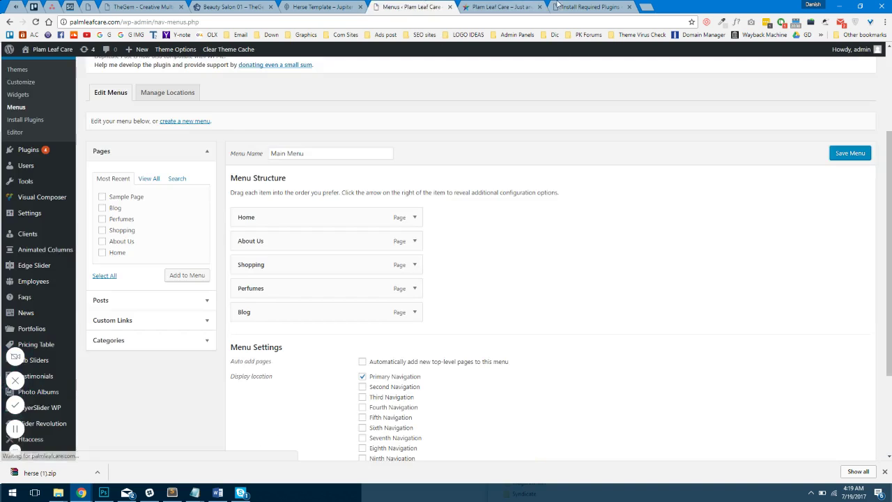
pyautogui.click(591, 6)
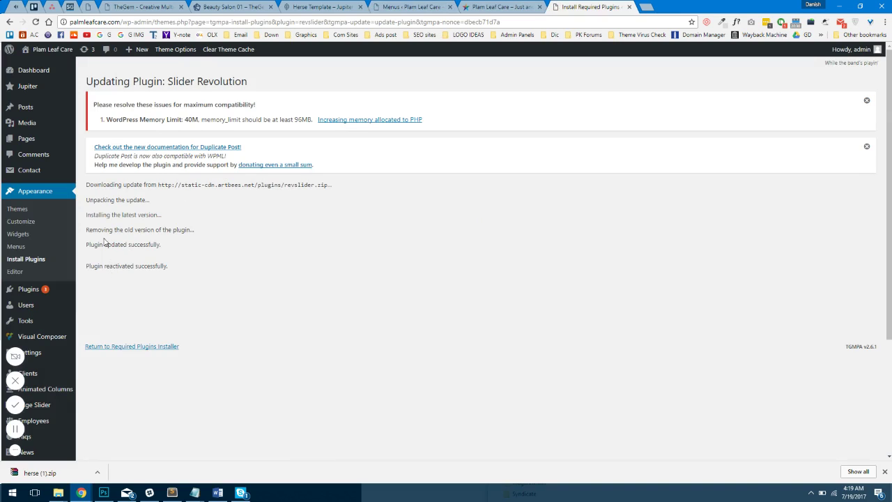
pyautogui.moveTo(97, 215); pyautogui.dragTo(165, 245)
pyautogui.click(629, 6)
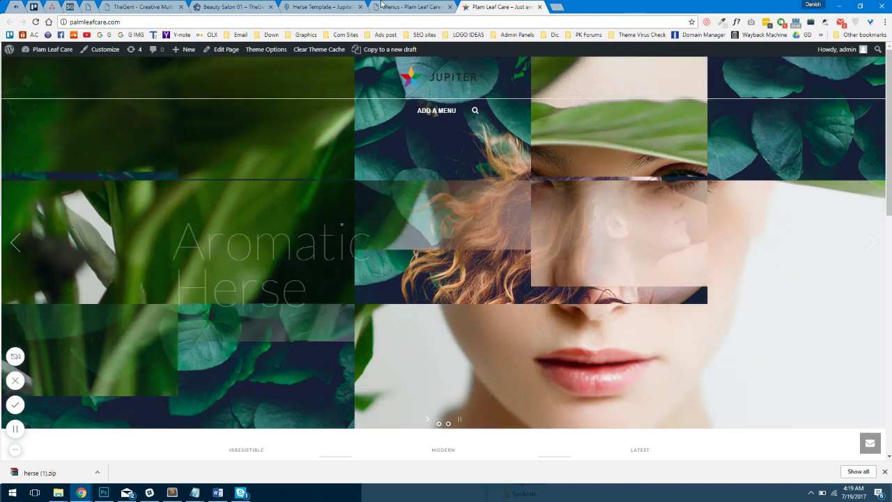
# Open the installed plugins page in a new tab and dismiss the notices on the Menus page.
pyautogui.click(381, 5)
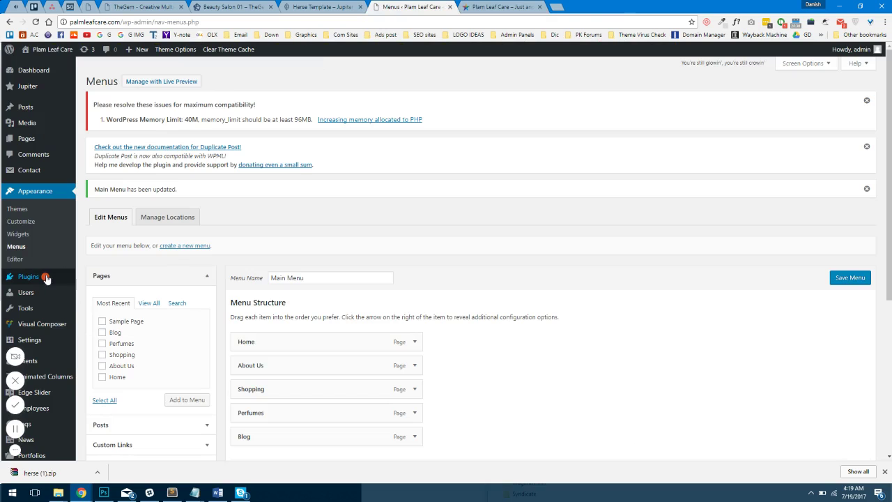
pyautogui.middleClick(94, 277)
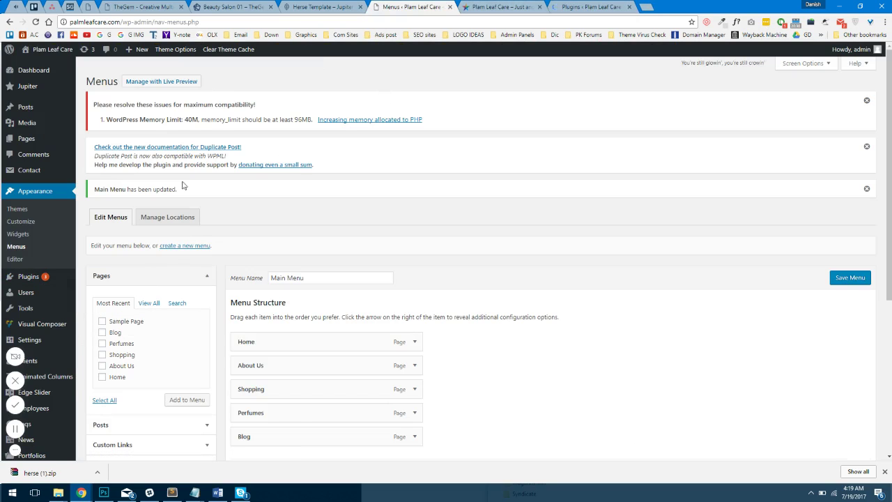
pyautogui.click(865, 149)
pyautogui.click(866, 99)
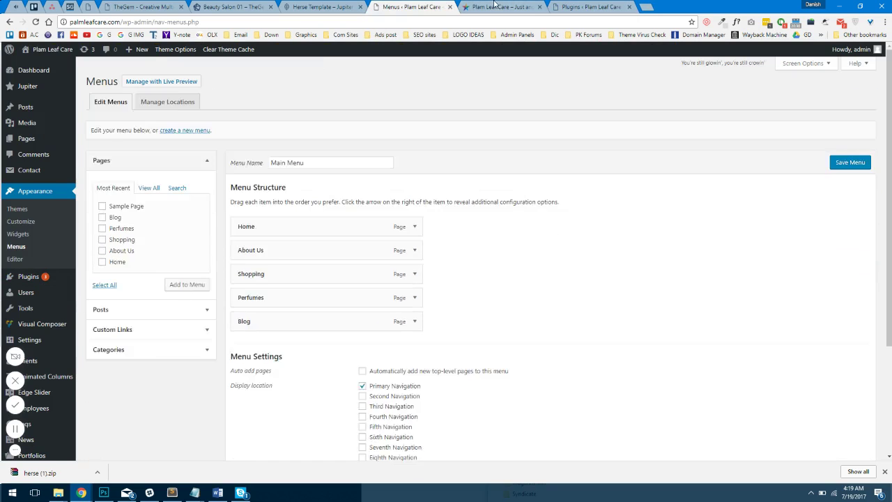
# Reload the live front page and look through the installed plugins list.
pyautogui.click(495, 6)
pyautogui.click(589, 7)
pyautogui.click(500, 6)
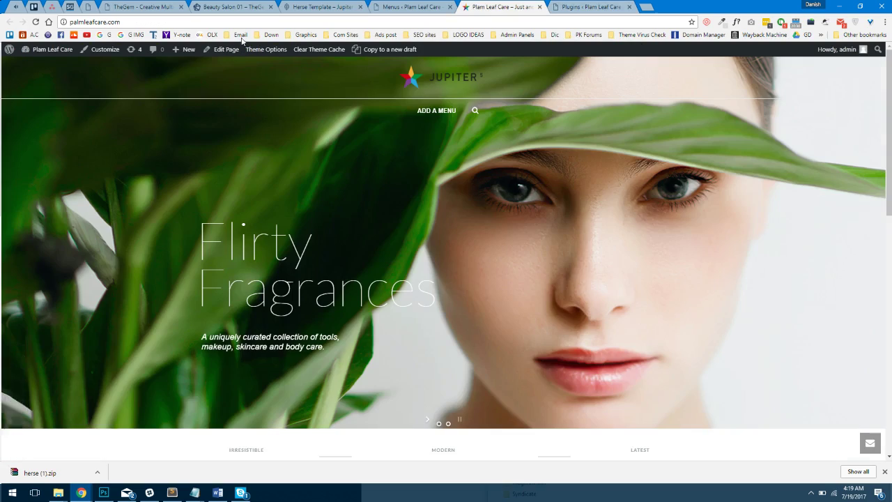
pyautogui.click(589, 6)
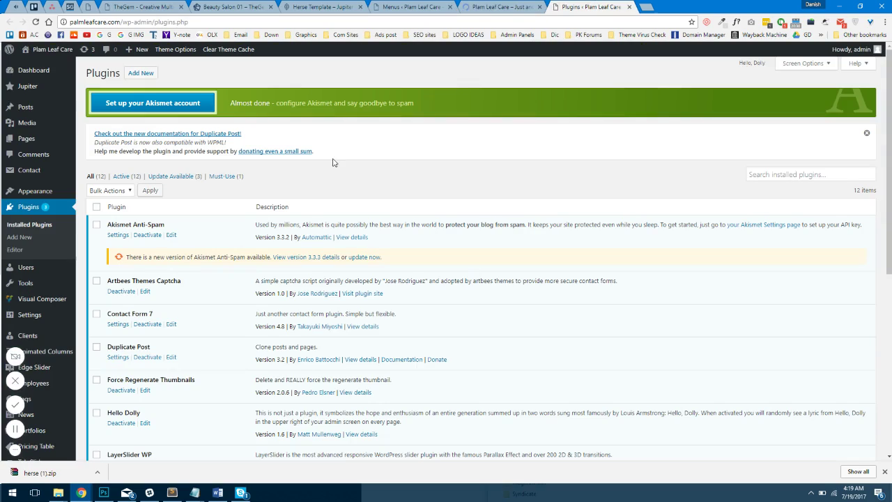
pyautogui.scroll(-5, 157, 212)
pyautogui.scroll(5, 157, 212)
# Compare the live front page's menu and footer with the Herse demo, and copy a screenshot of the demo's footer area.
pyautogui.click(501, 7)
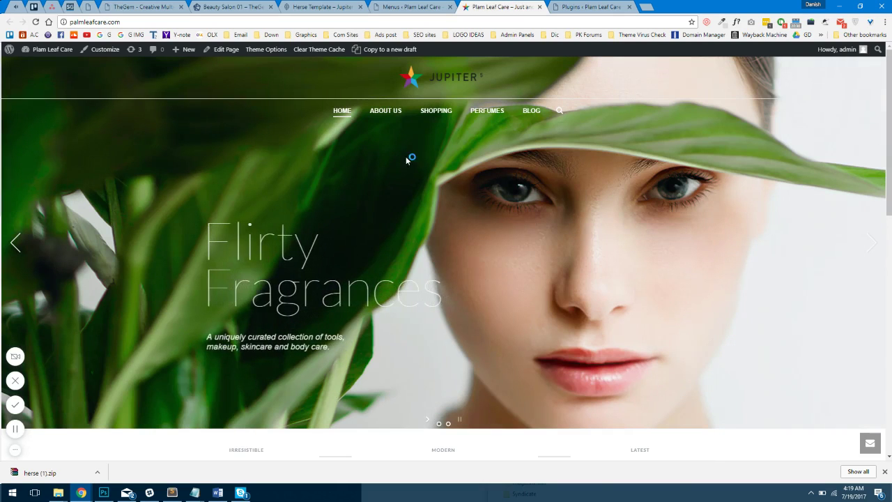
pyautogui.scroll(-10, 430, 139)
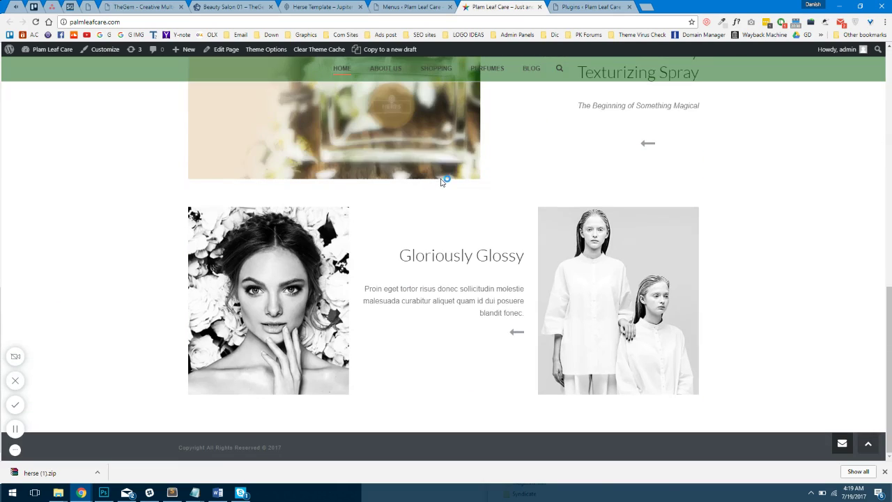
pyautogui.click(358, 5)
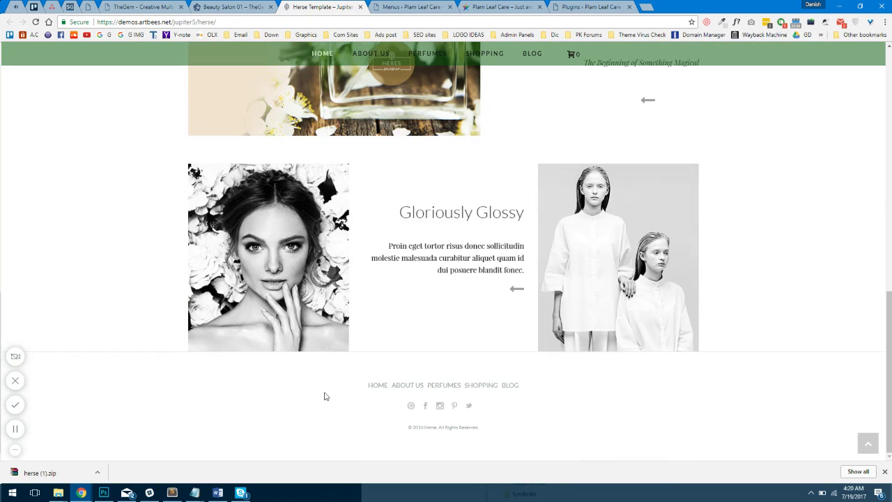
pyautogui.press('Print')
pyautogui.moveTo(357, 368); pyautogui.dragTo(563, 453)
pyautogui.hotkey('ctrl', 'c')
# Open the page for adding new plugins and compare the live front page with the Herse demo while it loads.
pyautogui.click(381, 5)
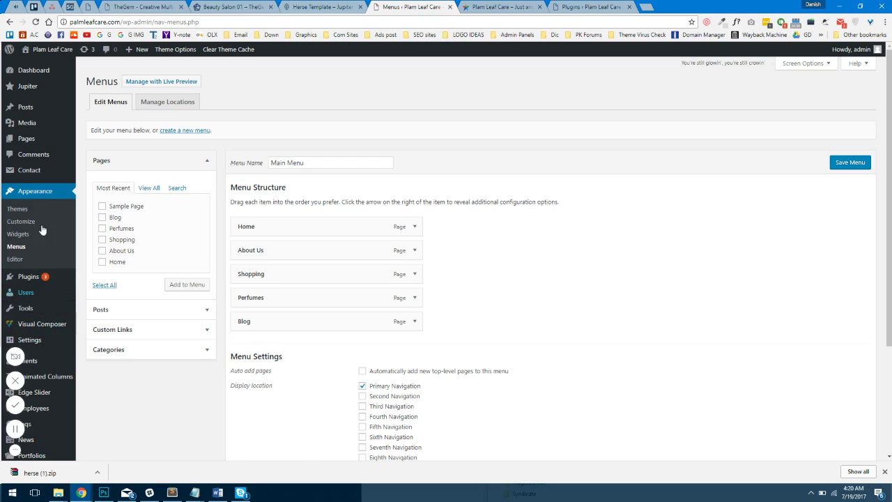
pyautogui.scroll(-2, 41, 230)
pyautogui.moveTo(25, 184)
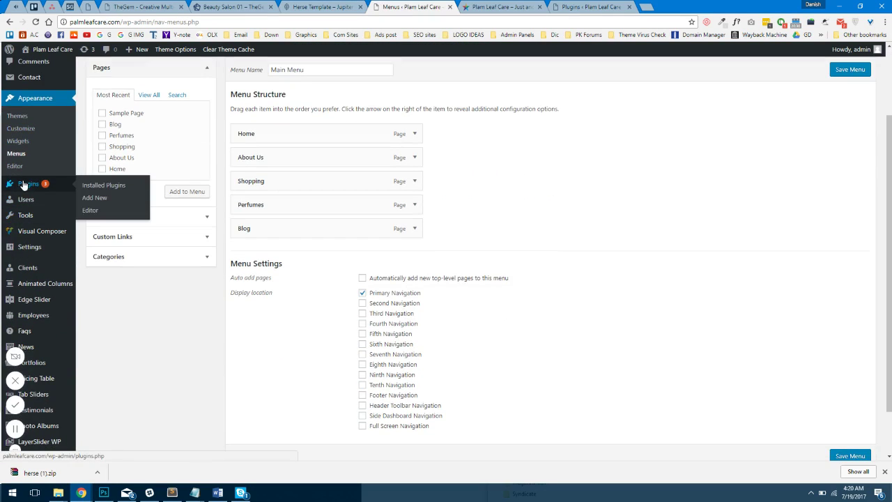
pyautogui.click(499, 5)
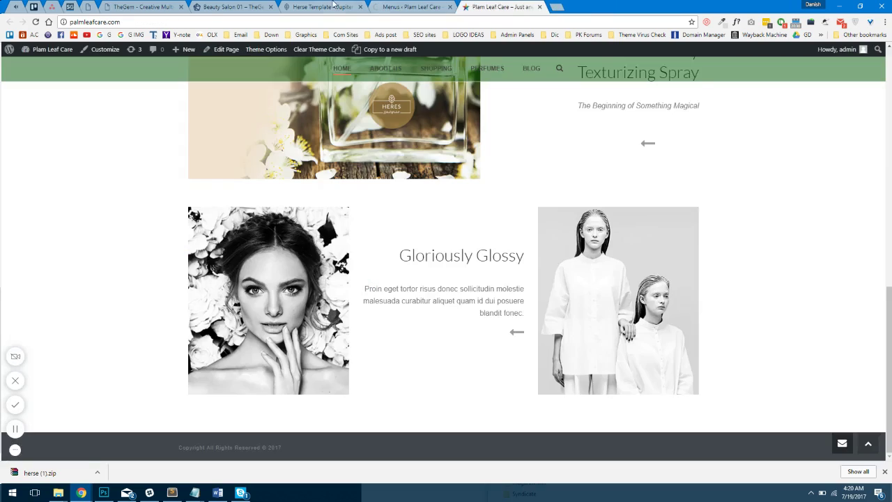
pyautogui.click(418, 6)
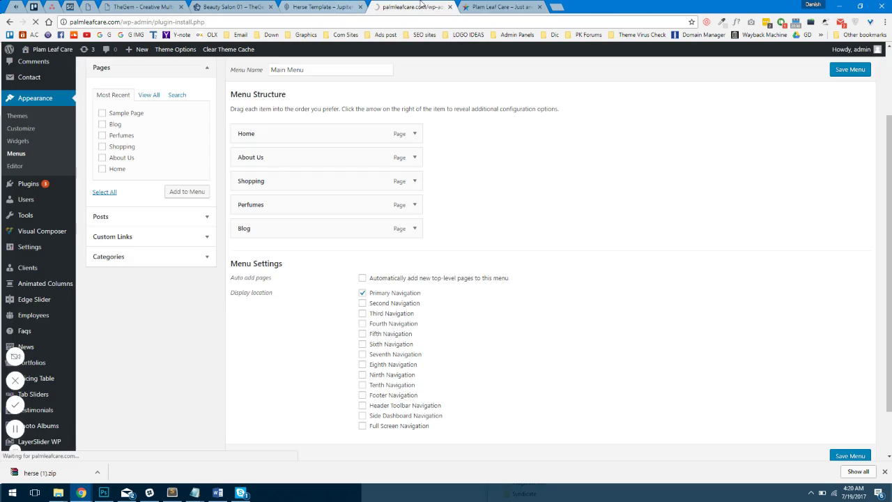
pyautogui.click(335, 6)
pyautogui.scroll(10, 349, 134)
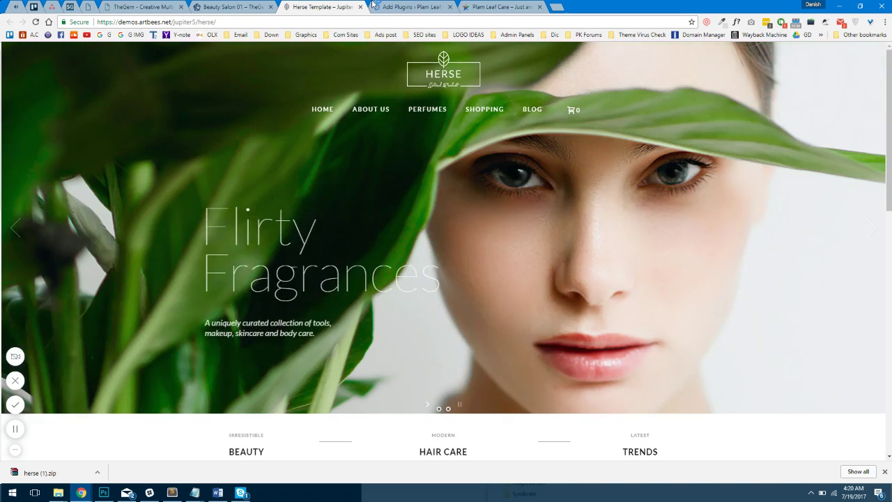
# Search the plugin directory for "widget import", then install and activate Widget Importer & Exporter.
pyautogui.click(380, 5)
pyautogui.click(750, 94)
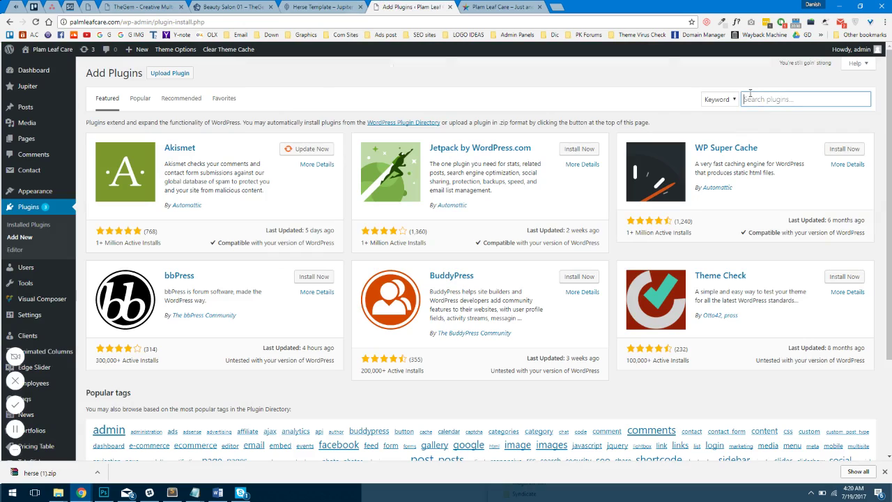
pyautogui.write('widget import')
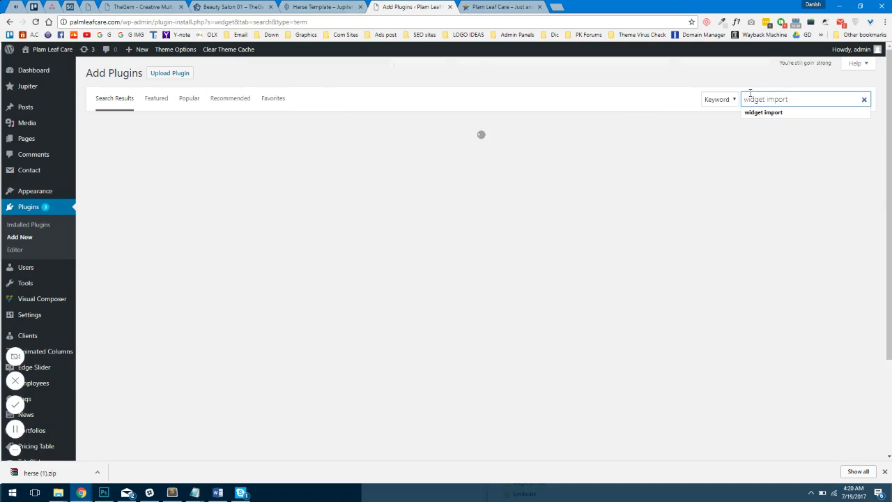
pyautogui.press('Return')
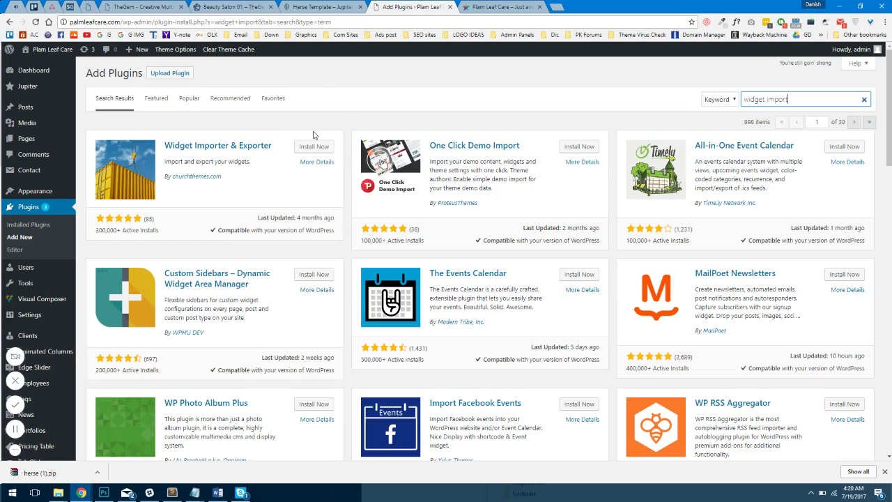
pyautogui.click(314, 147)
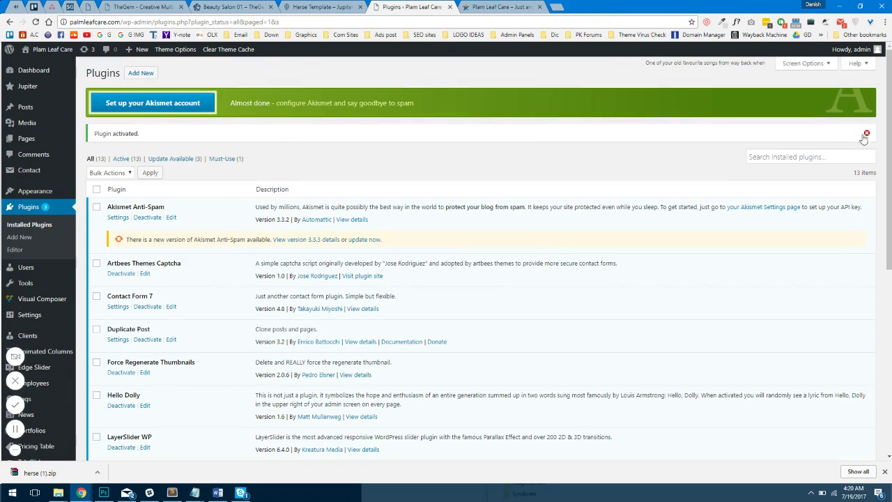
# Dismiss the plugin activation notice and open the Widget Importer & Exporter tool page.
pyautogui.click(865, 134)
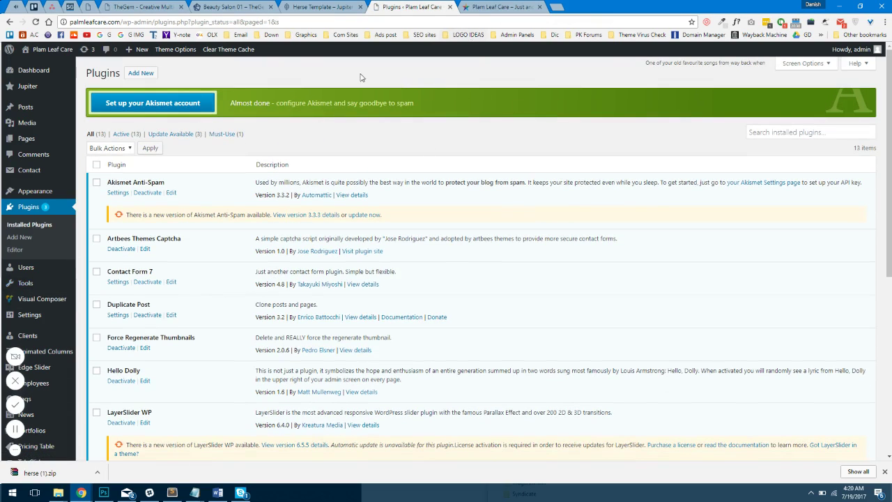
pyautogui.scroll(-3, 21, 272)
pyautogui.moveTo(23, 216)
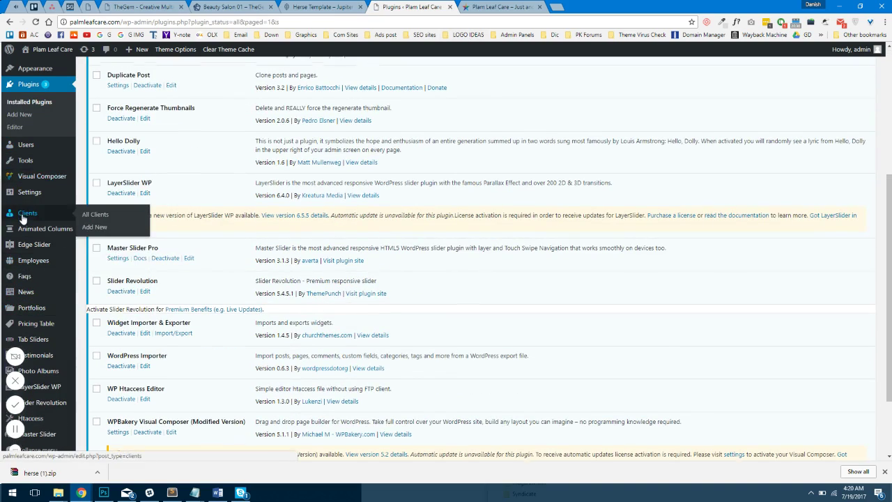
pyautogui.scroll(1, 27, 202)
pyautogui.scroll(-1, 28, 307)
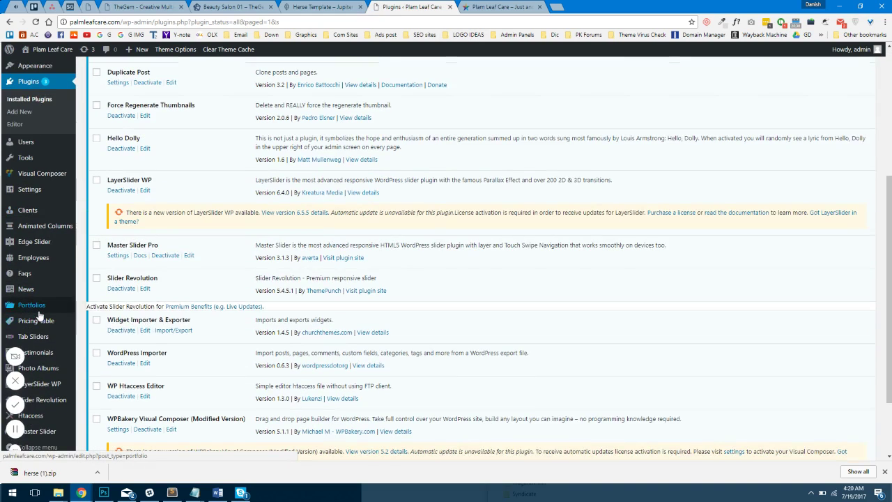
pyautogui.moveTo(48, 159)
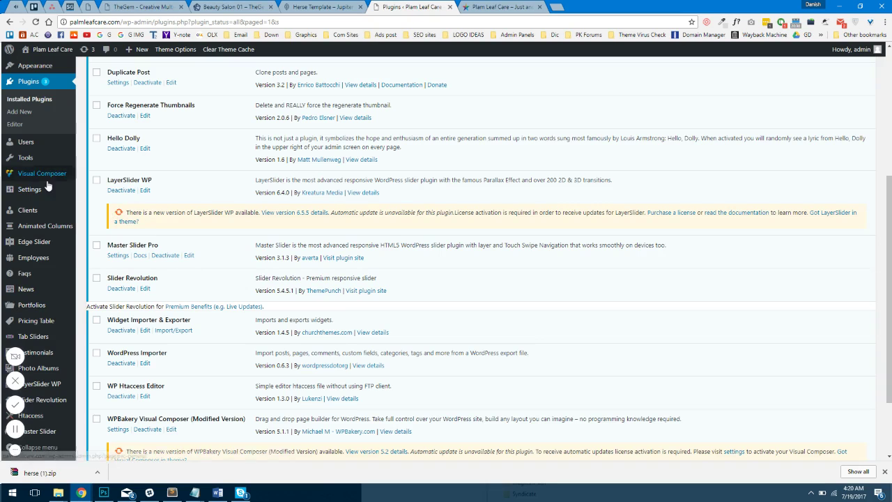
pyautogui.click(98, 211)
# Bring up the LayerSlider folder window in File Explorer and go up to the herse folder.
pyautogui.moveTo(58, 492)
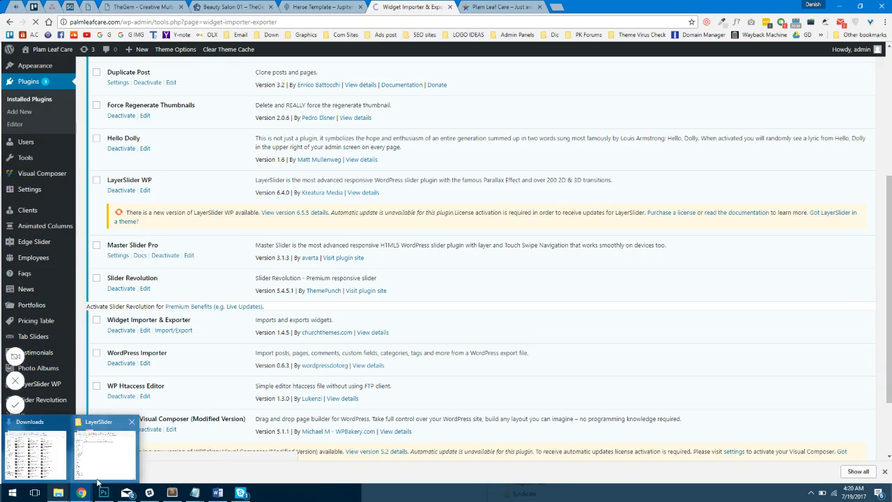
pyautogui.click(99, 456)
pyautogui.click(561, 327)
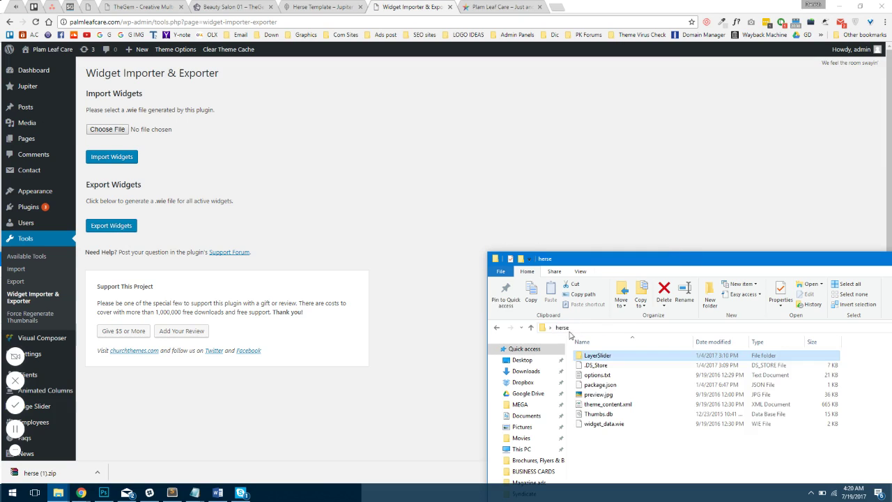
# Import the widgets from widget_data.wie in the herse folder with the Widget Importer & Exporter.
pyautogui.moveTo(620, 259); pyautogui.dragTo(478, 126)
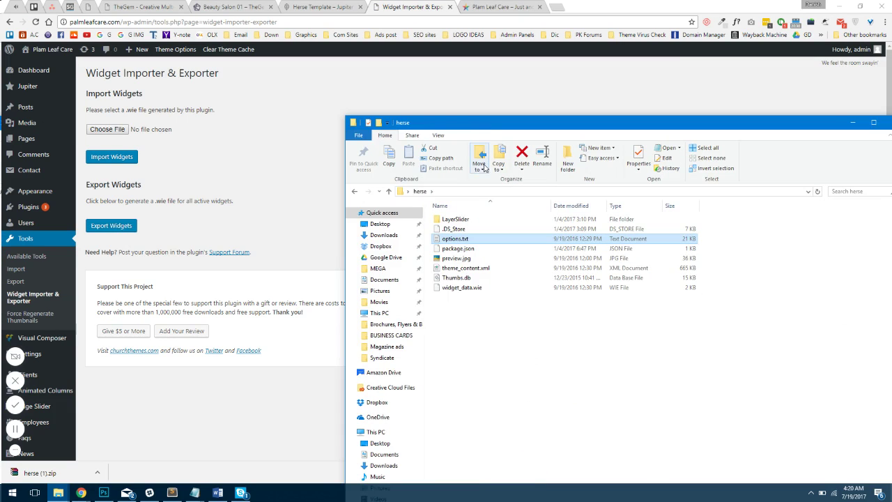
pyautogui.click(454, 288)
pyautogui.moveTo(455, 291); pyautogui.dragTo(108, 132)
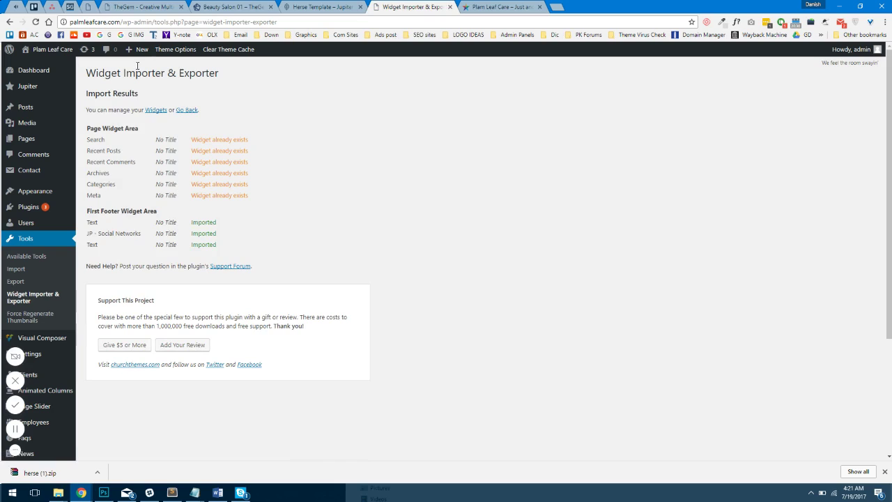
# Open the Widgets page and, in a separate browser tab, the Import Theme Options section of the theme options.
pyautogui.middleClick(175, 49)
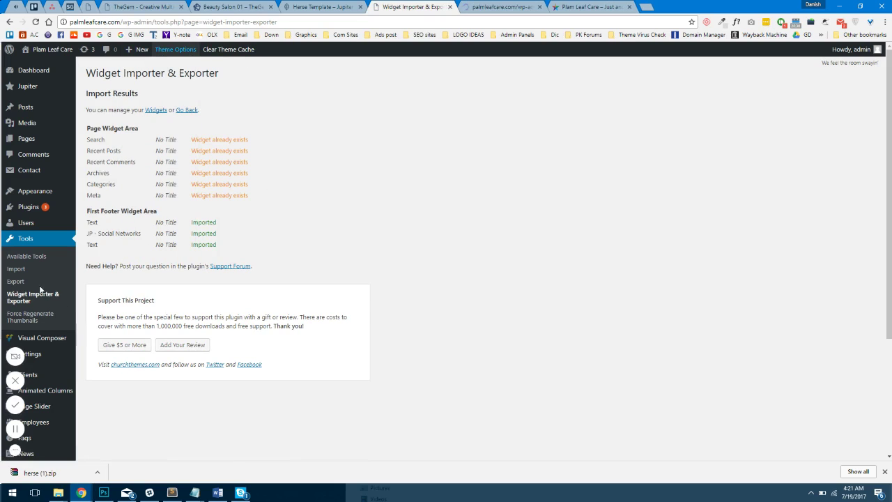
pyautogui.moveTo(38, 195)
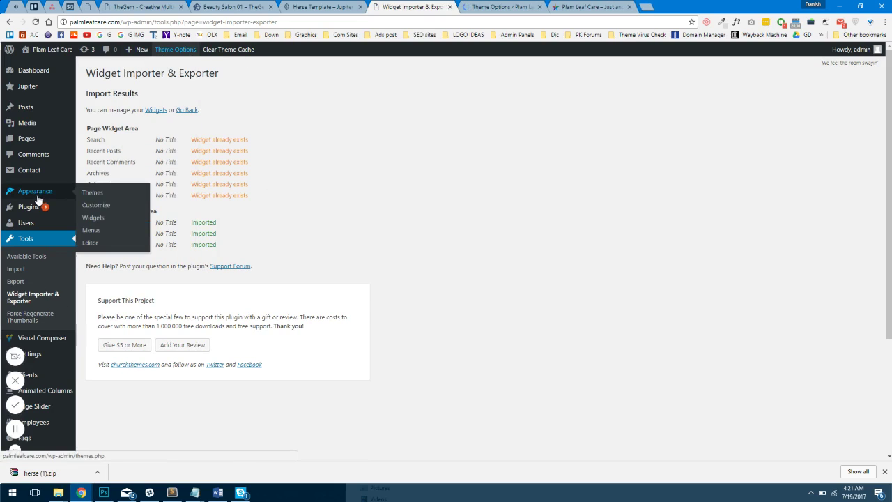
pyautogui.click(101, 217)
pyautogui.click(498, 7)
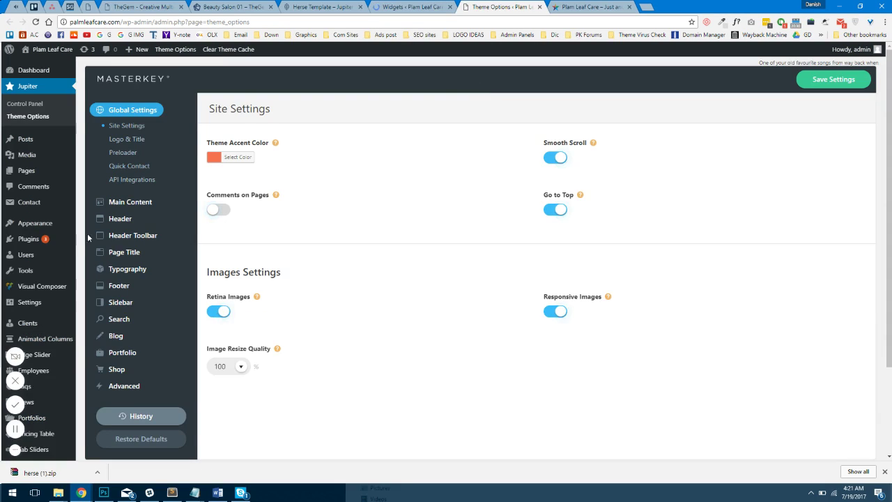
pyautogui.scroll(-1, 87, 232)
pyautogui.moveTo(124, 293)
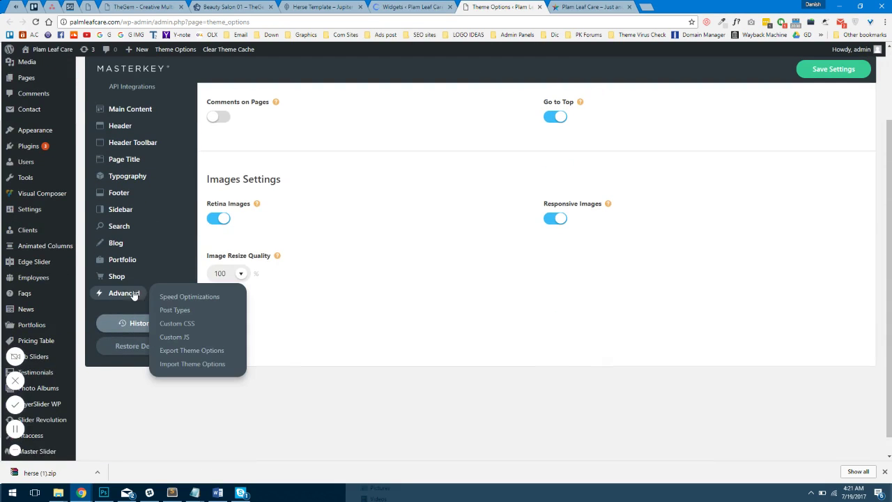
pyautogui.click(198, 368)
# Open options.txt from the herse folder and copy its entire contents.
pyautogui.moveTo(58, 492)
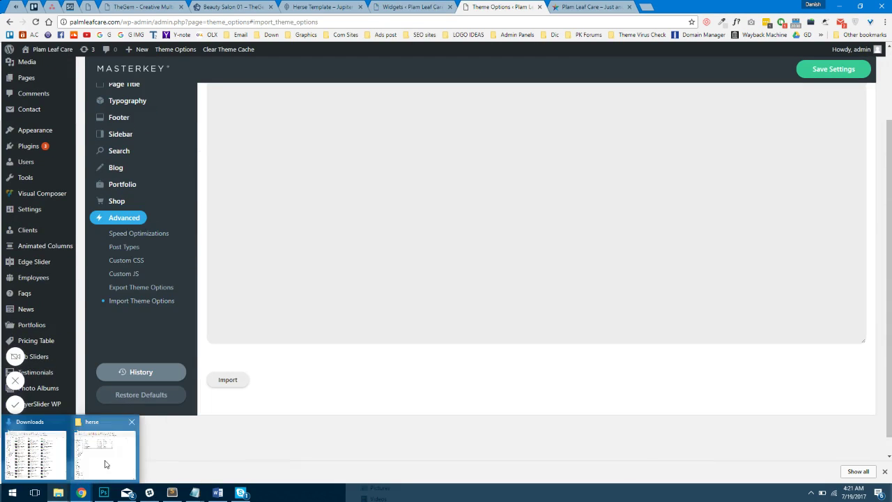
pyautogui.click(105, 461)
pyautogui.doubleClick(457, 238)
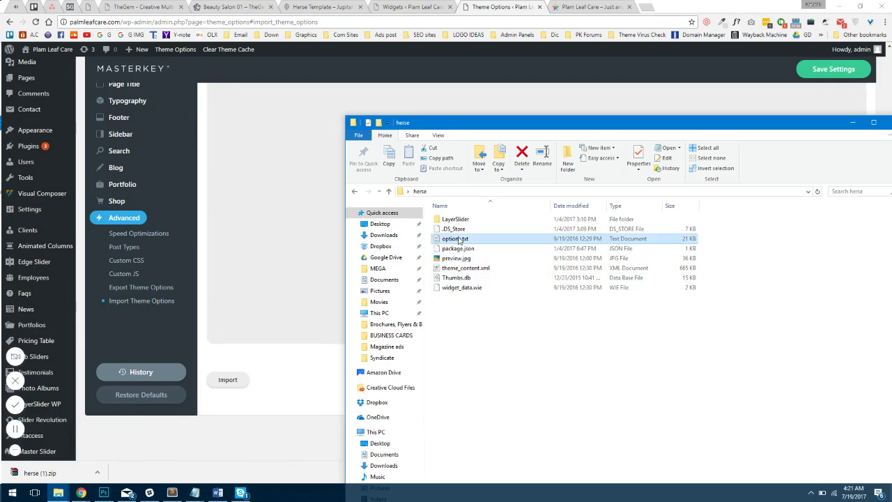
pyautogui.hotkey('ctrl', 'a')
pyautogui.hotkey('ctrl', 'c')
# Paste the copied options text into the Import Theme Options field and run the import.
pyautogui.click(294, 232)
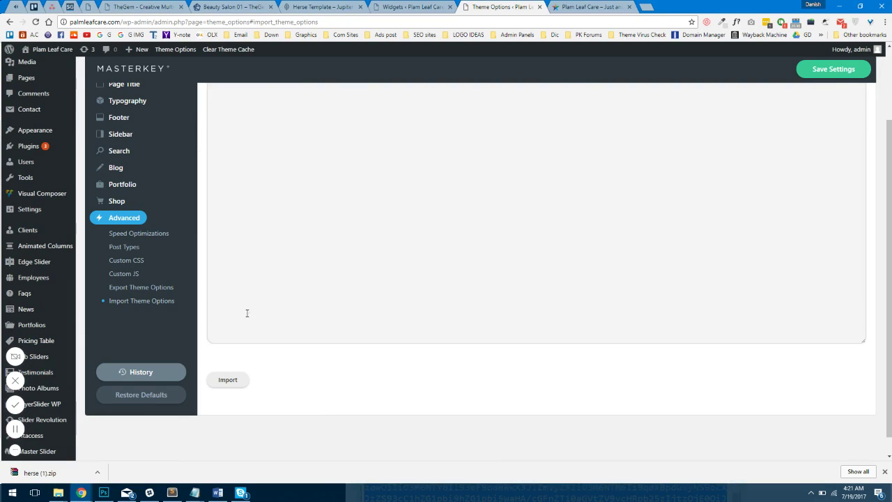
pyautogui.hotkey('ctrl', 'v')
pyautogui.click(228, 380)
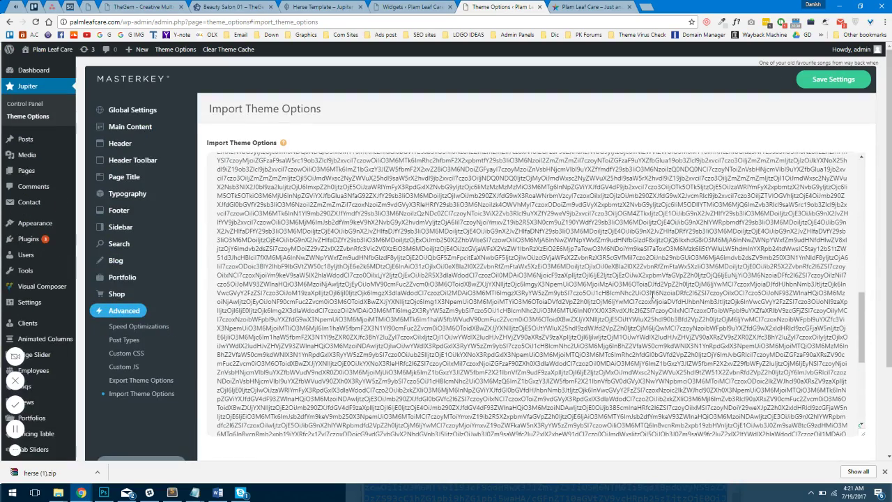
pyautogui.scroll(-5, 494, 364)
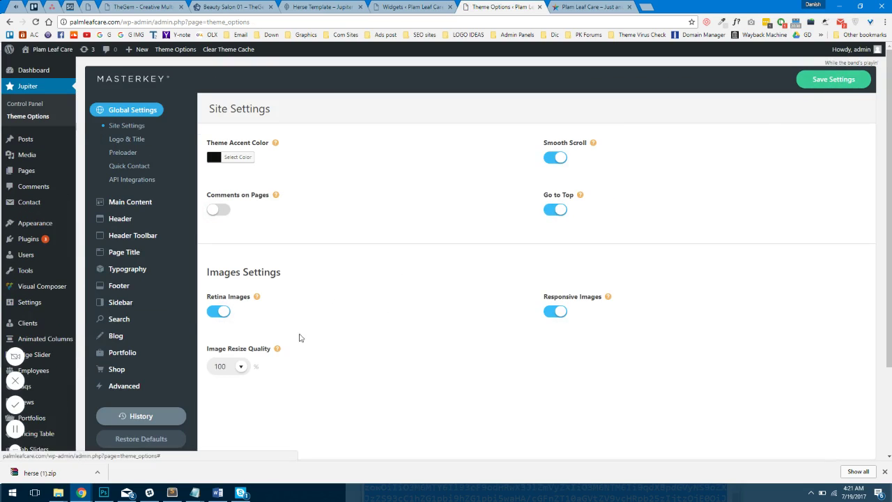
# Return to the Widgets page and delete all the default widgets from the Page Widget Area, from Search to Meta.
pyautogui.click(409, 7)
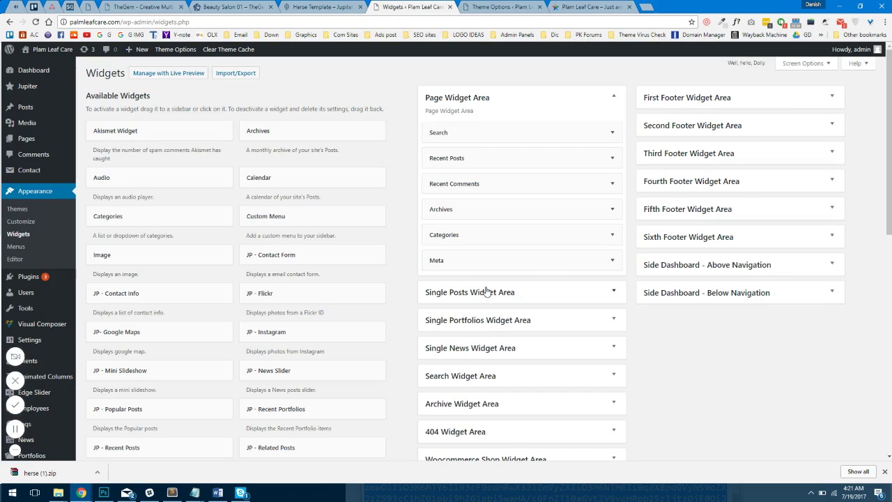
pyautogui.click(484, 260)
pyautogui.click(484, 235)
pyautogui.click(480, 209)
pyautogui.click(478, 183)
pyautogui.click(474, 158)
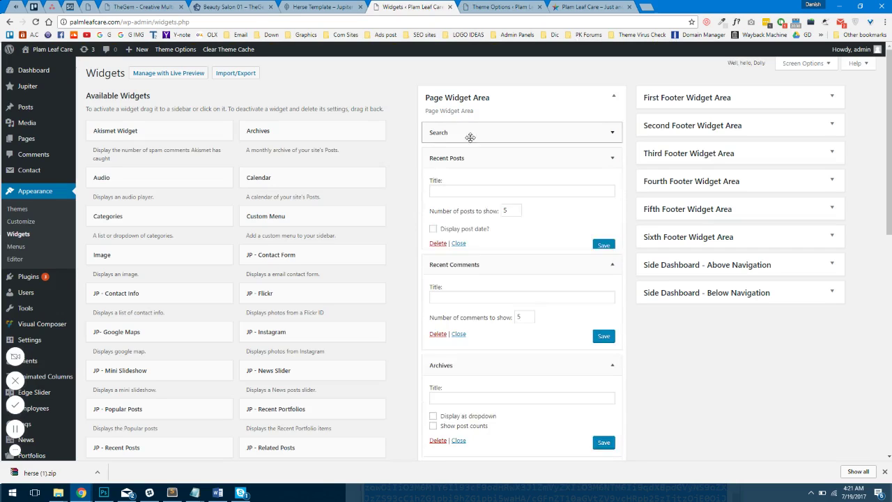
pyautogui.click(470, 132)
pyautogui.click(437, 182)
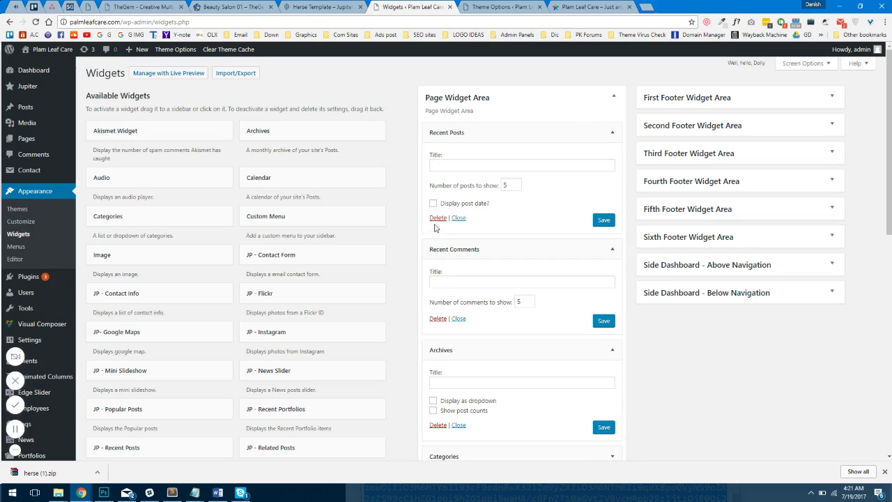
pyautogui.click(438, 218)
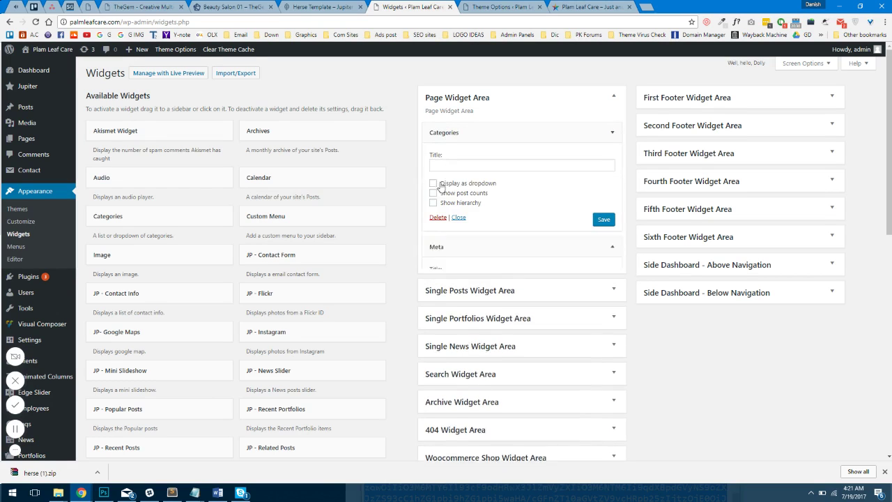
pyautogui.click(436, 218)
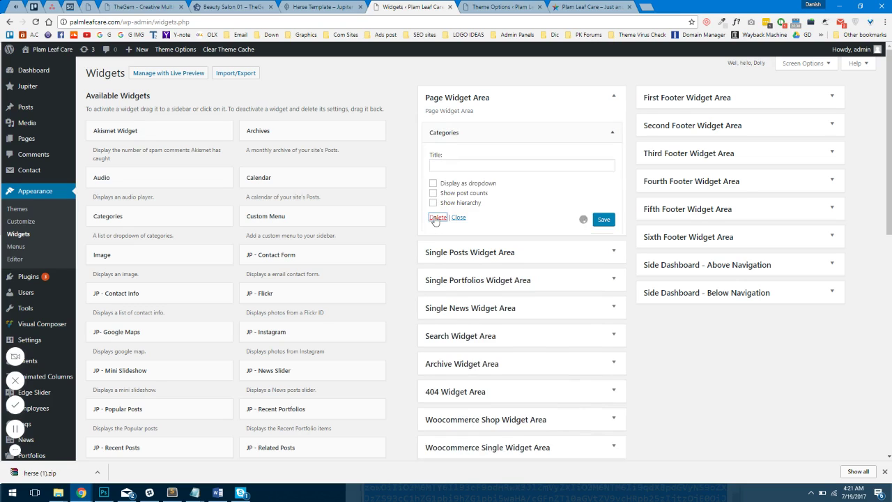
# Expand the single posts, single portfolios and first four footer widget areas to check which widgets they contain.
pyautogui.click(458, 163)
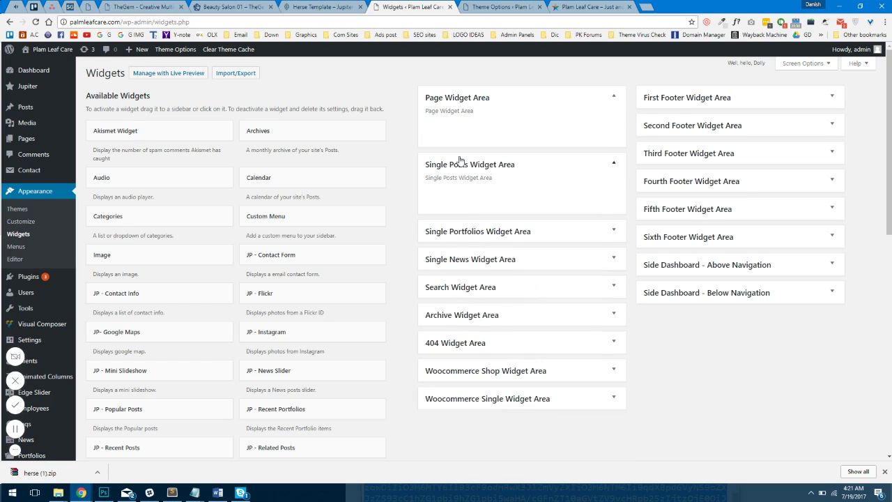
pyautogui.click(466, 230)
pyautogui.click(463, 298)
pyautogui.click(462, 306)
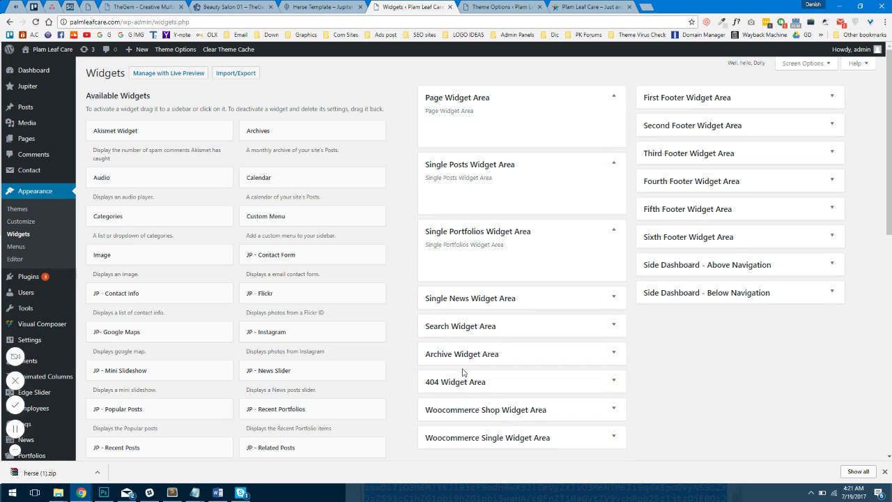
pyautogui.click(679, 97)
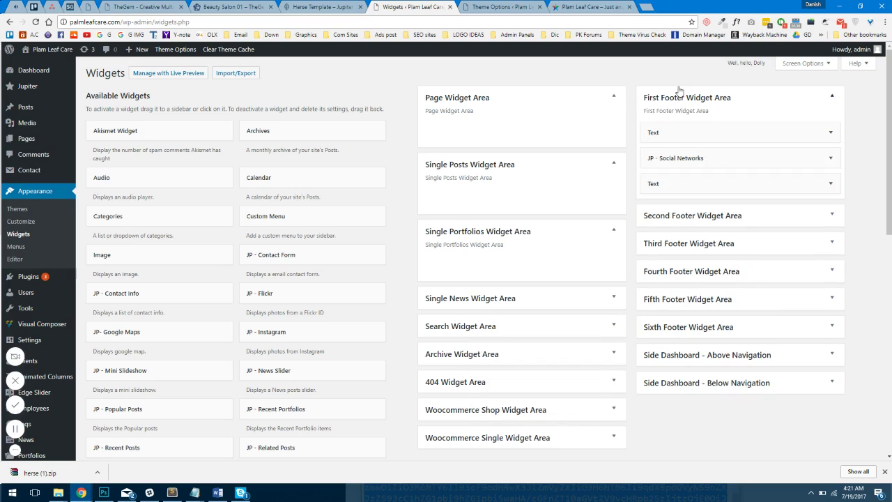
pyautogui.click(673, 243)
pyautogui.click(679, 219)
pyautogui.click(677, 355)
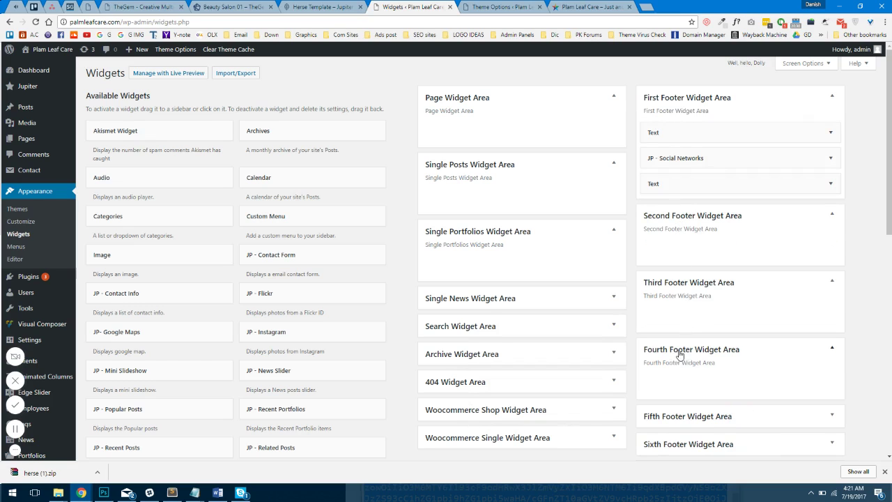
pyautogui.scroll(-3, 662, 279)
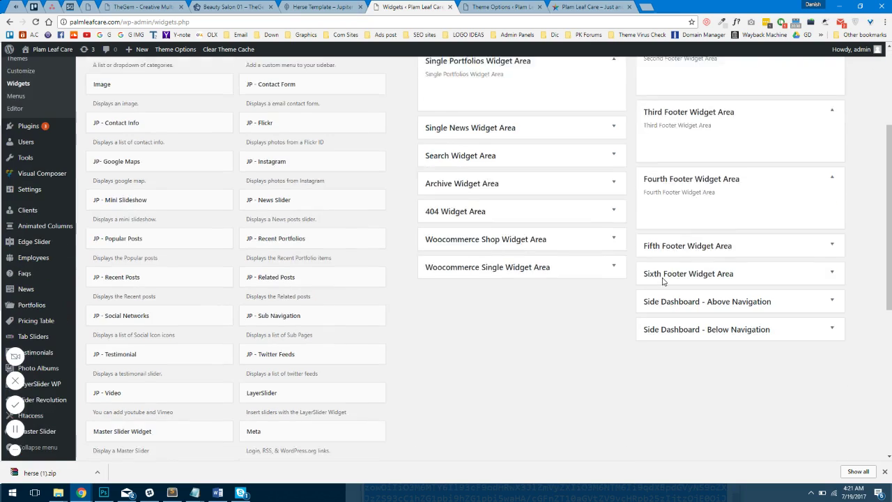
pyautogui.scroll(3, 504, 185)
# Reload the live front page and examine it down to the footer.
pyautogui.click(501, 6)
pyautogui.click(589, 6)
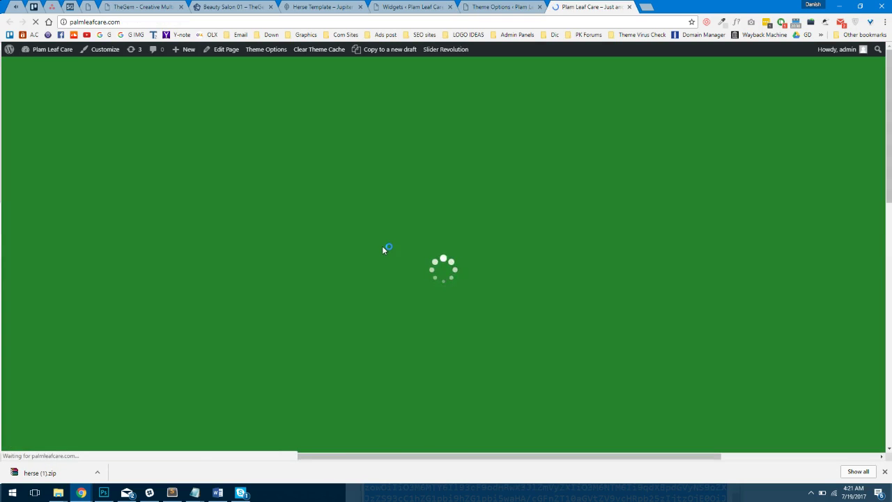
pyautogui.scroll(-15, 384, 246)
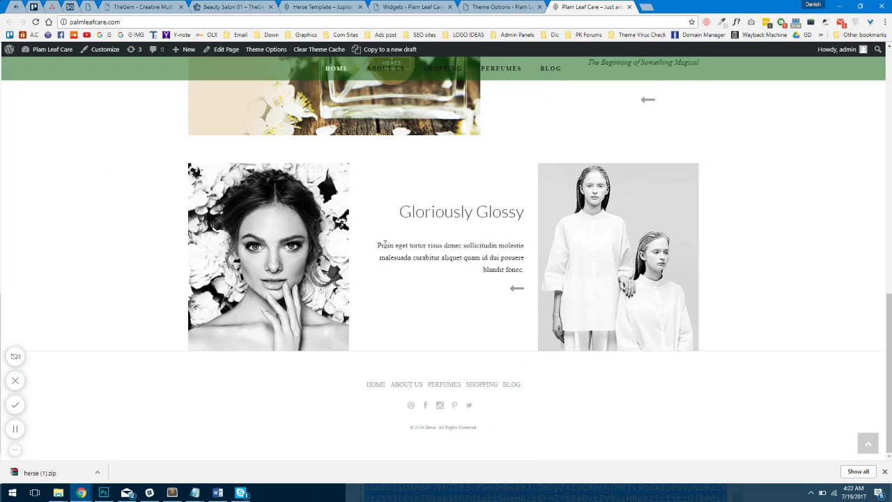
# Capture a screen region around the footer menu and social icons to the clipboard and return to the page top.
pyautogui.press('F6')
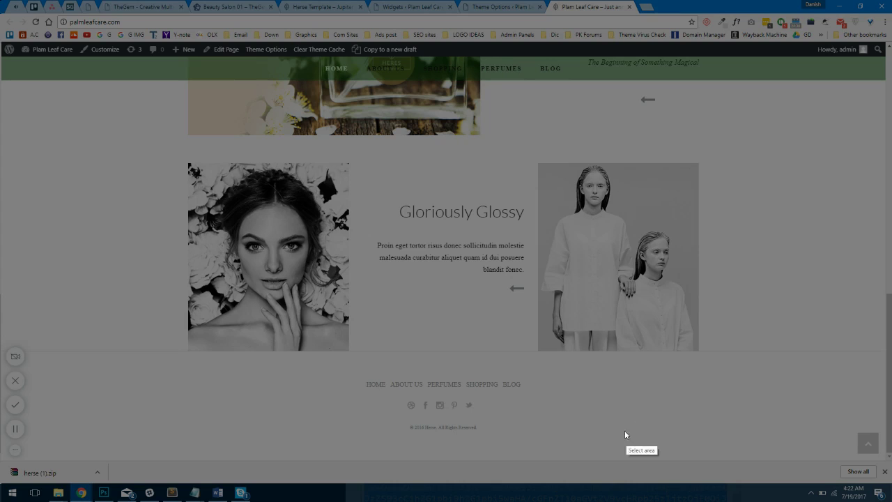
pyautogui.moveTo(519, 352); pyautogui.dragTo(425, 416)
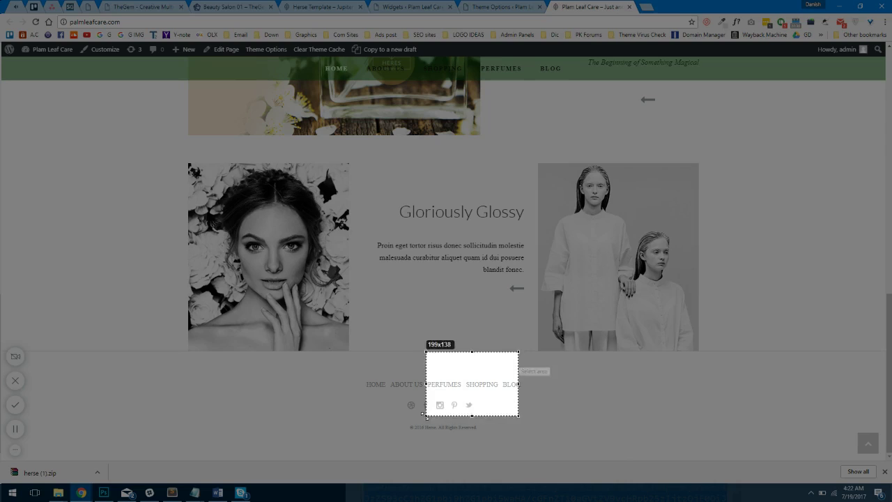
pyautogui.hotkey('ctrl', 'c')
pyautogui.scroll(15, 399, 310)
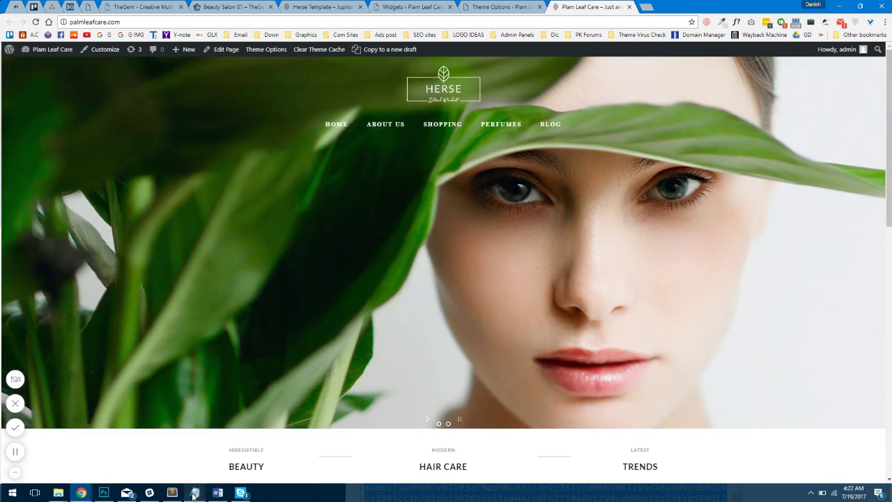
# Switch to the untitled Notepad note and replace its text with "And we are done" followed by a row of dots.
pyautogui.moveTo(194, 493)
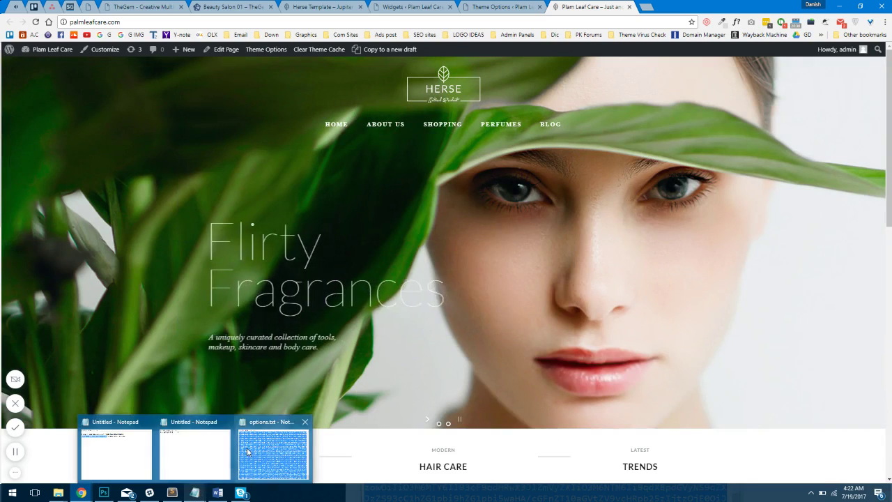
pyautogui.click(246, 451)
pyautogui.click(195, 453)
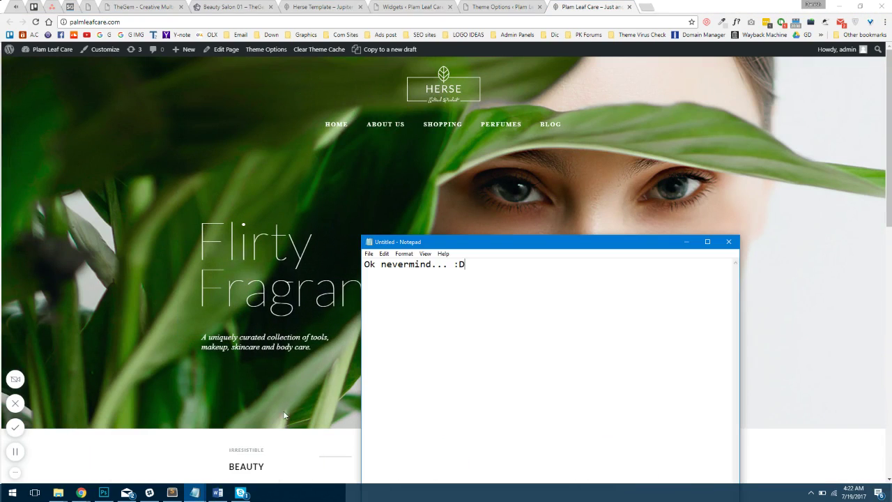
pyautogui.hotkey('ctrl', 'a')
pyautogui.write('And')
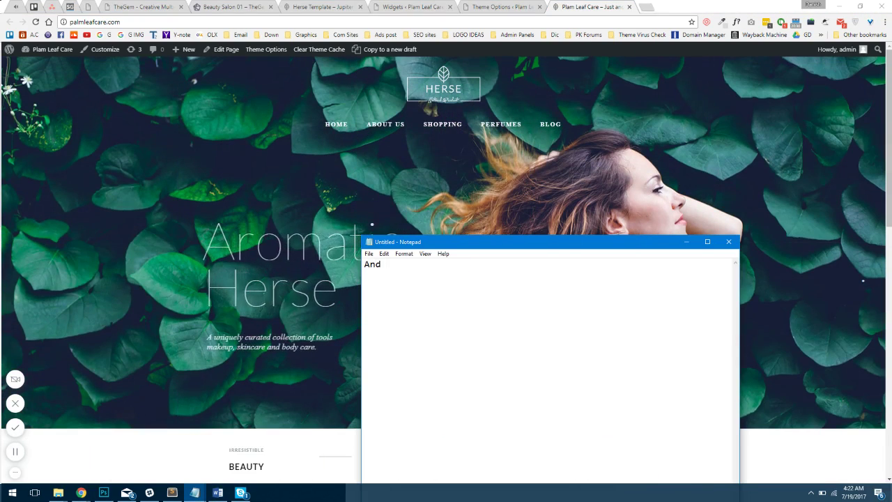
pyautogui.write(' we are done.......')
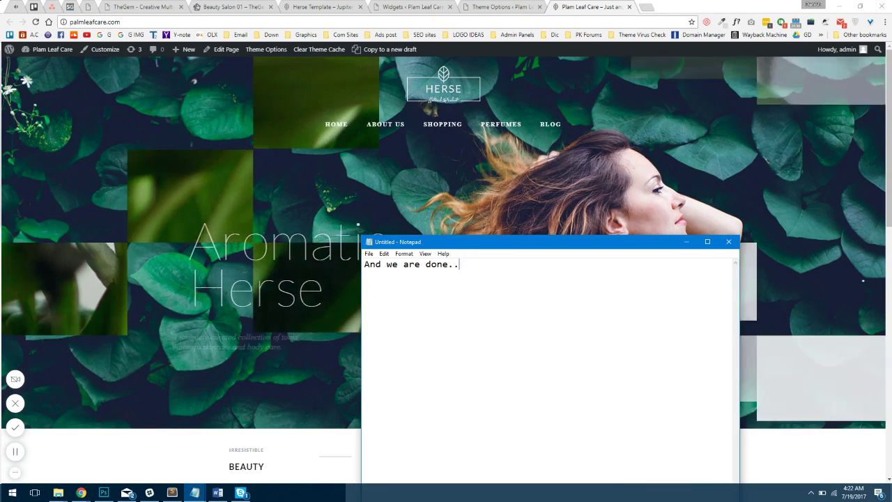